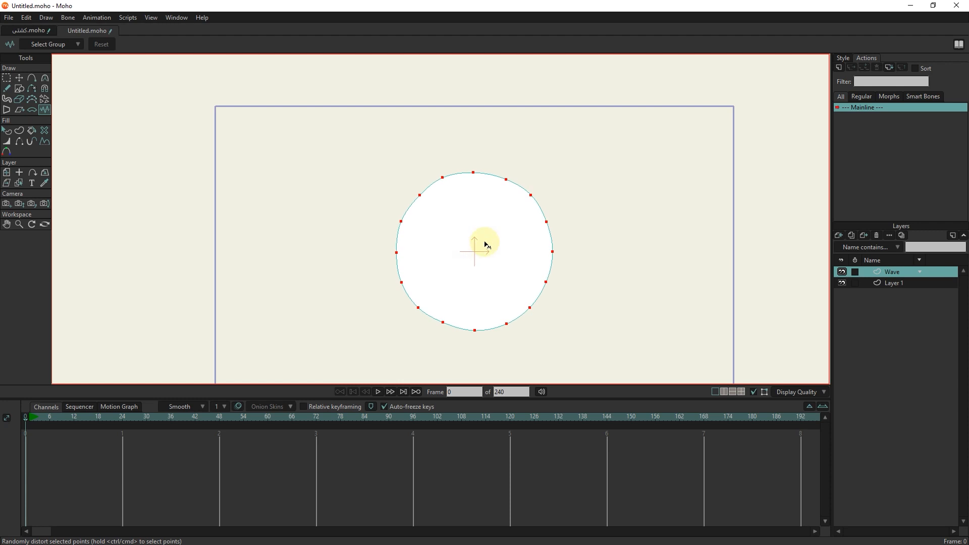
# Pull eight alternate points of the Wave circle slightly inward to give its outline an even, wavy scalloped edge
pyautogui.click(20, 78)
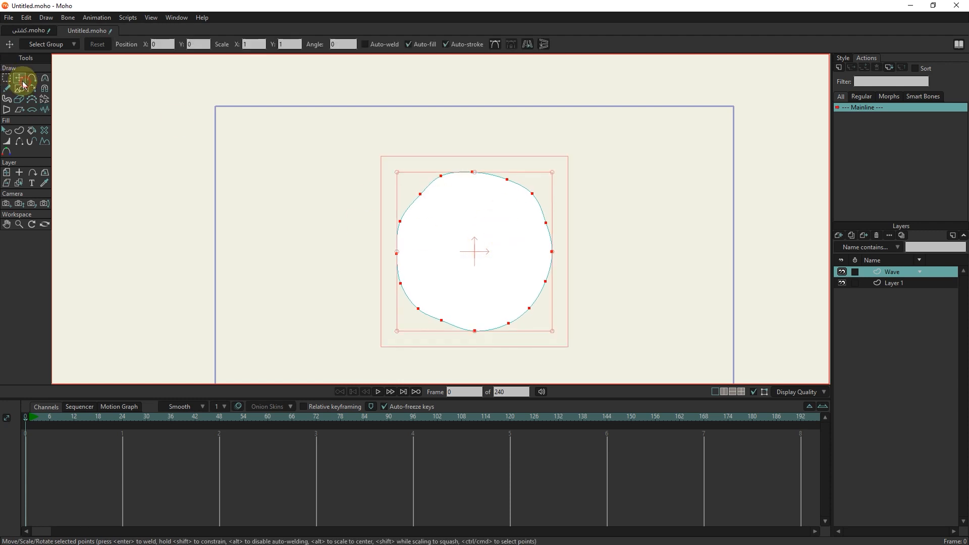
pyautogui.moveTo(424, 199); pyautogui.dragTo(425, 202)
pyautogui.hotkey('ctrl', 'z')
pyautogui.click(420, 195)
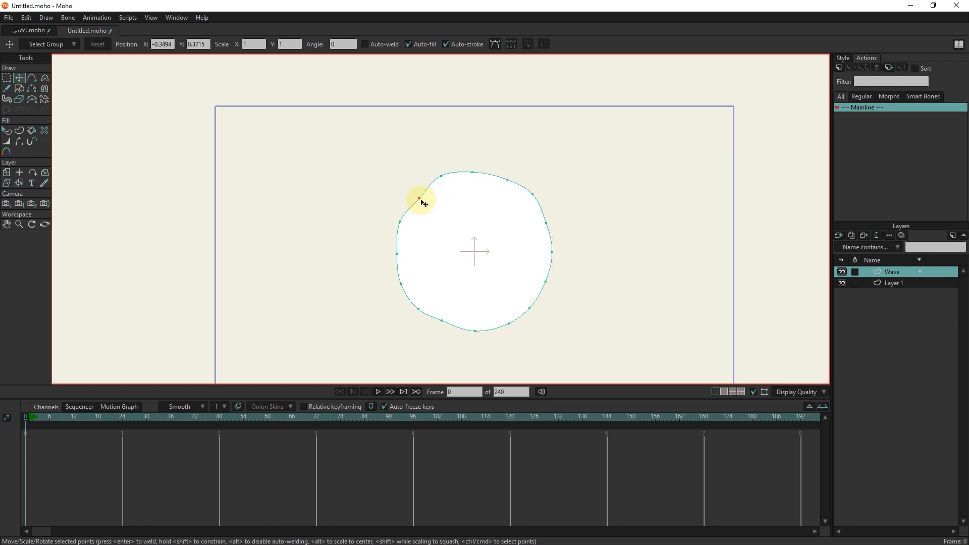
pyautogui.moveTo(423, 314); pyautogui.dragTo(427, 307)
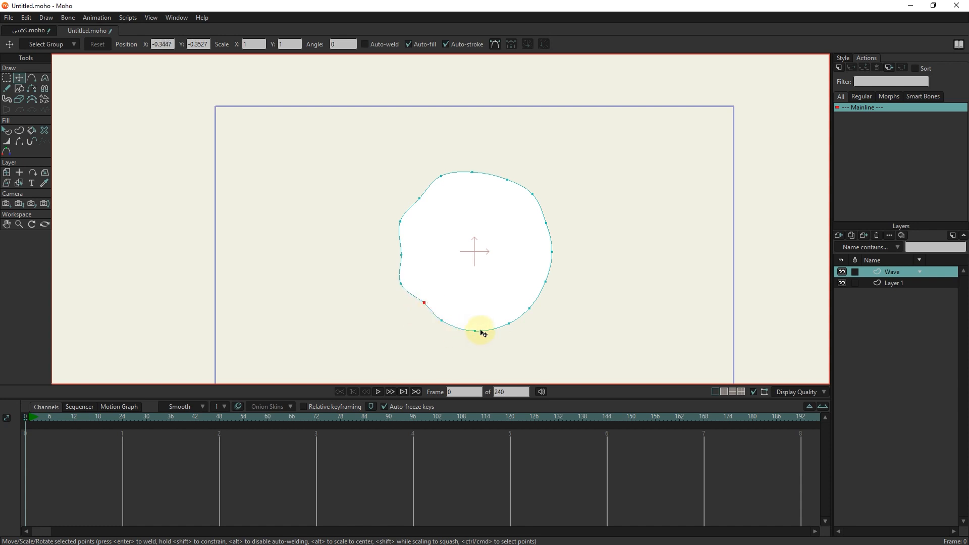
pyautogui.moveTo(482, 325); pyautogui.dragTo(482, 323)
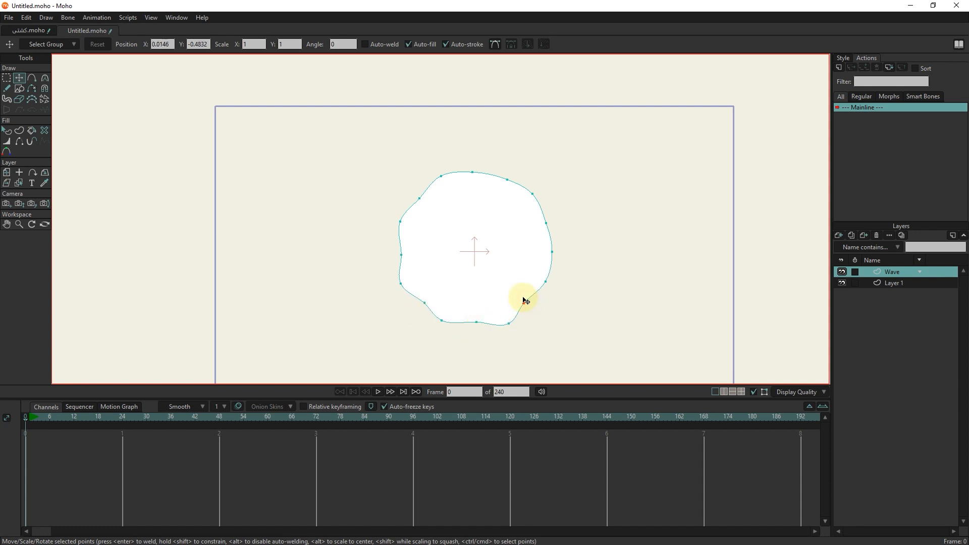
pyautogui.moveTo(553, 251); pyautogui.dragTo(549, 252)
pyautogui.moveTo(533, 193); pyautogui.dragTo(527, 202)
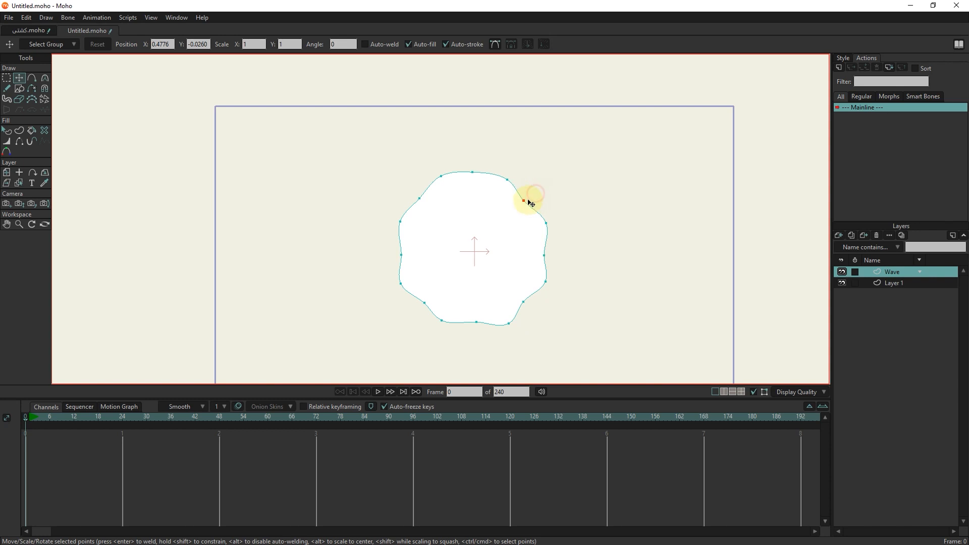
pyautogui.moveTo(471, 172); pyautogui.dragTo(473, 181)
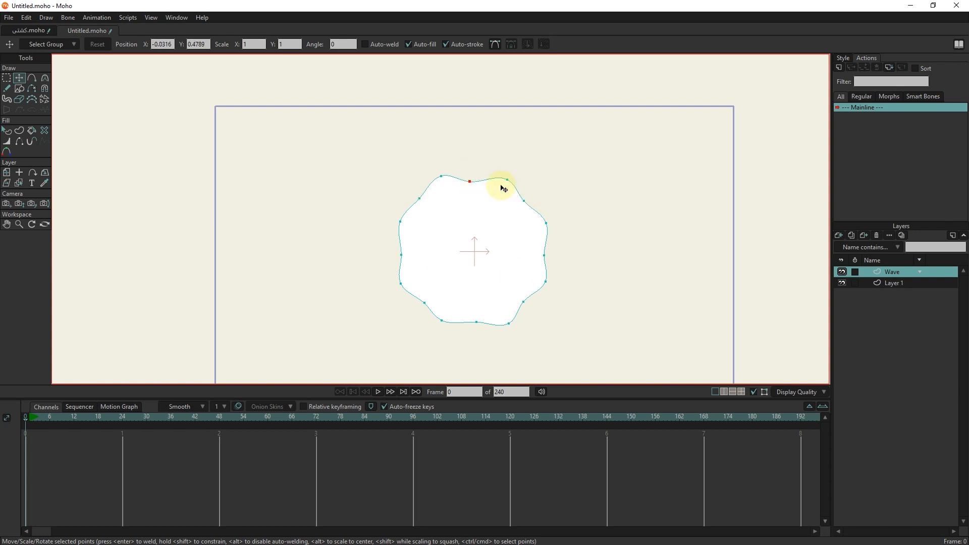
pyautogui.moveTo(473, 181); pyautogui.dragTo(474, 181)
# Select the wavy shape and change its fill colour from white to bright blue
pyautogui.click(7, 130)
pyautogui.click(497, 273)
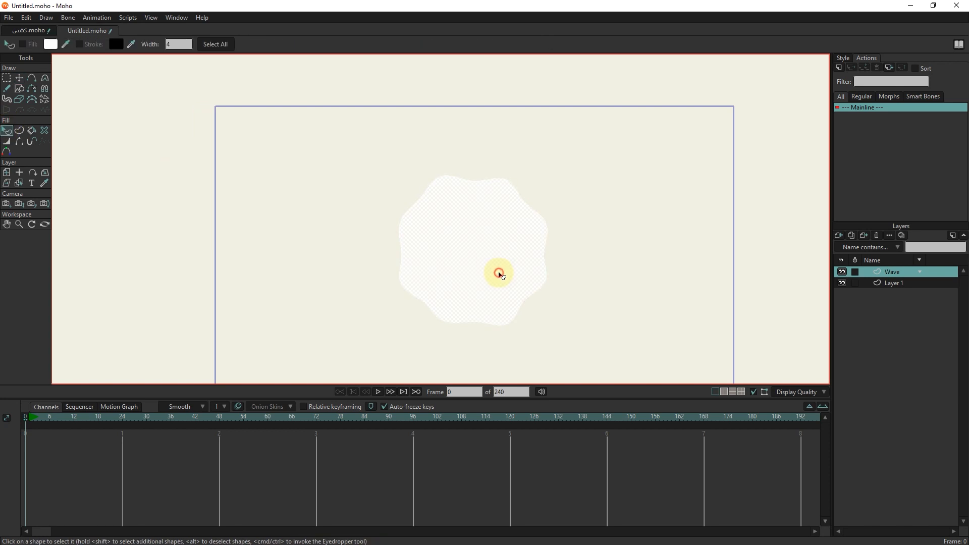
pyautogui.click(846, 58)
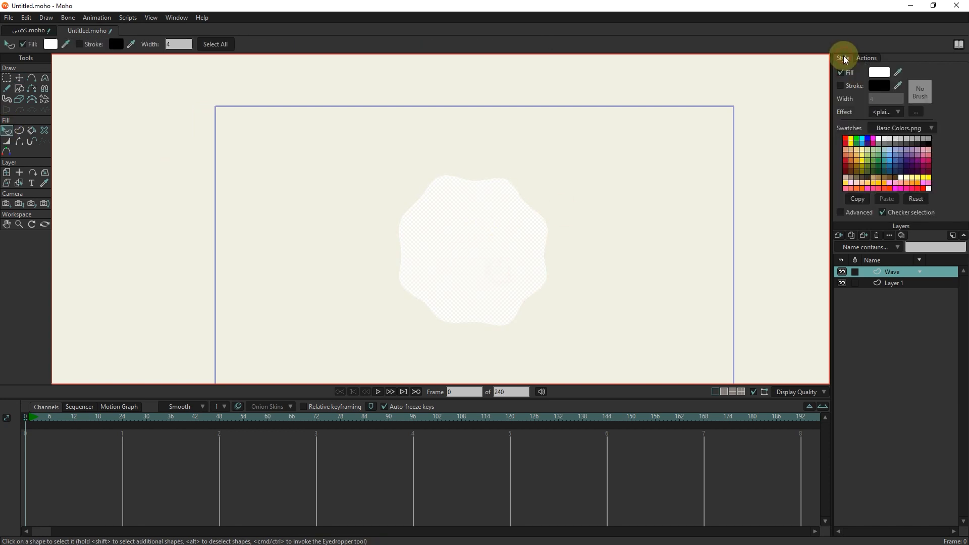
pyautogui.click(877, 72)
pyautogui.click(755, 198)
pyautogui.moveTo(736, 167); pyautogui.dragTo(764, 139)
pyautogui.click(772, 281)
pyautogui.click(625, 251)
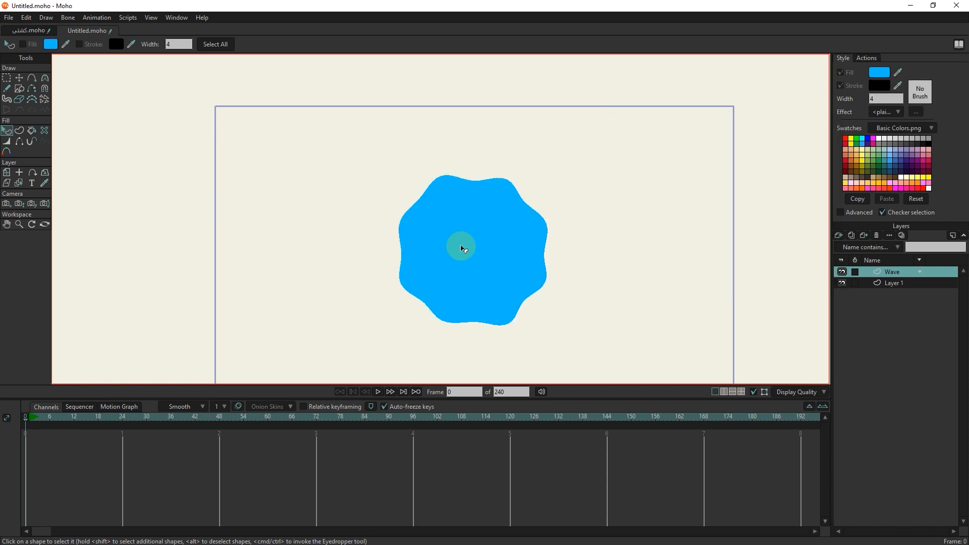
# Give the wavy shape a light blue 86DEFF stroke with a width of 6
pyautogui.click(507, 212)
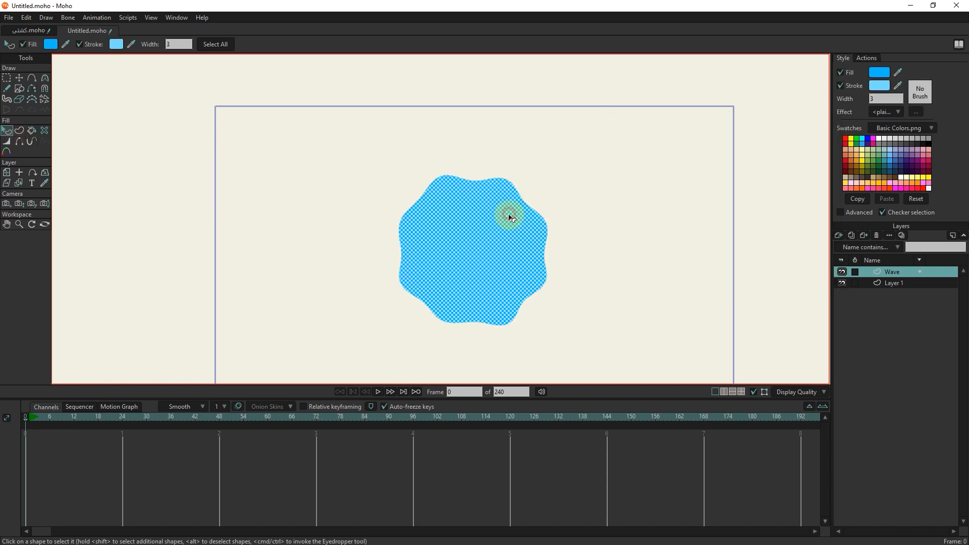
pyautogui.click(898, 86)
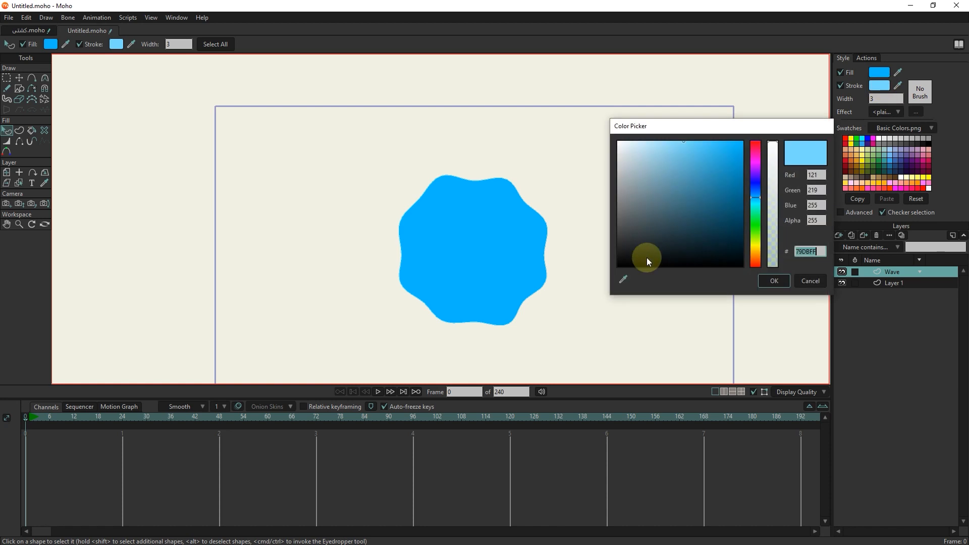
pyautogui.click(495, 258)
pyautogui.moveTo(734, 141); pyautogui.dragTo(687, 141)
pyautogui.moveTo(686, 142); pyautogui.dragTo(678, 138)
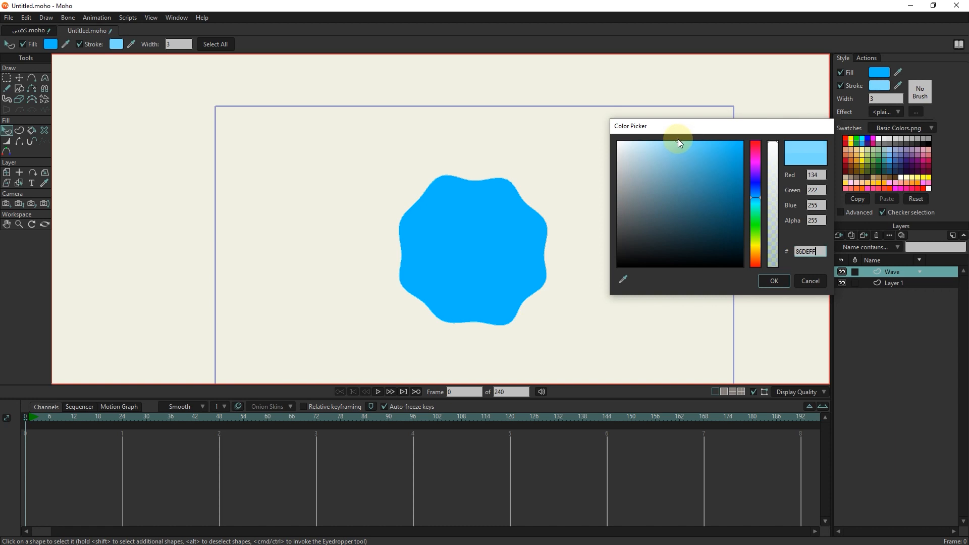
pyautogui.click(771, 279)
pyautogui.scroll(3, 885, 99)
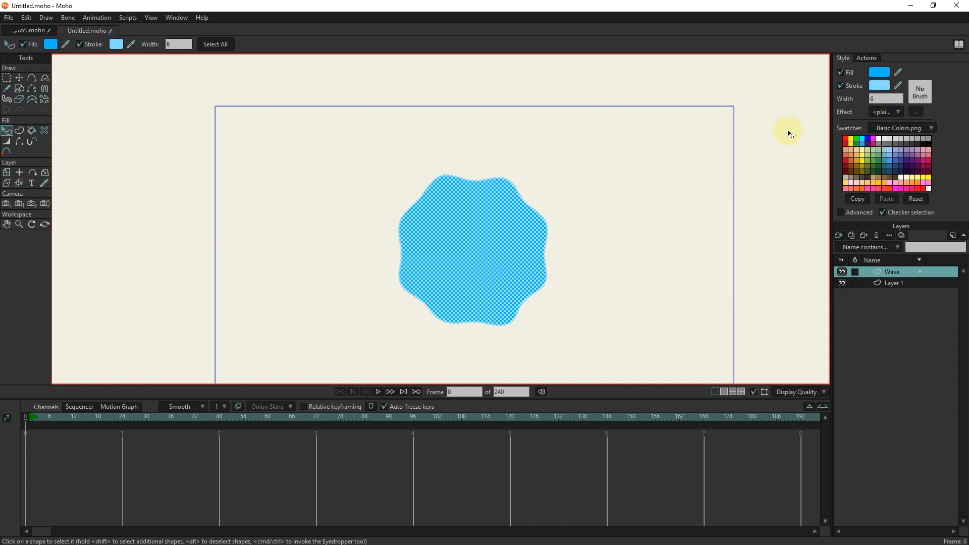
pyautogui.scroll(3, 501, 199)
pyautogui.click(583, 175)
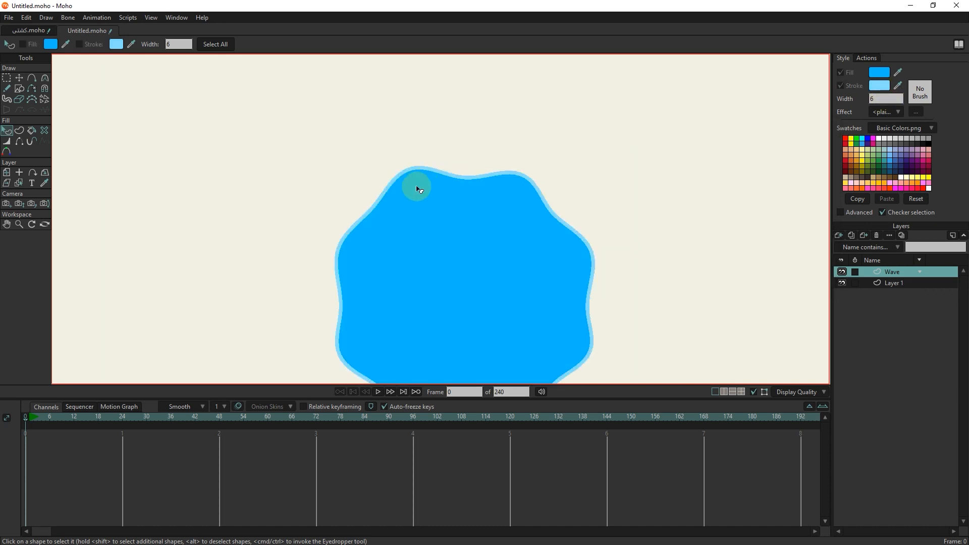
pyautogui.scroll(-2, 429, 189)
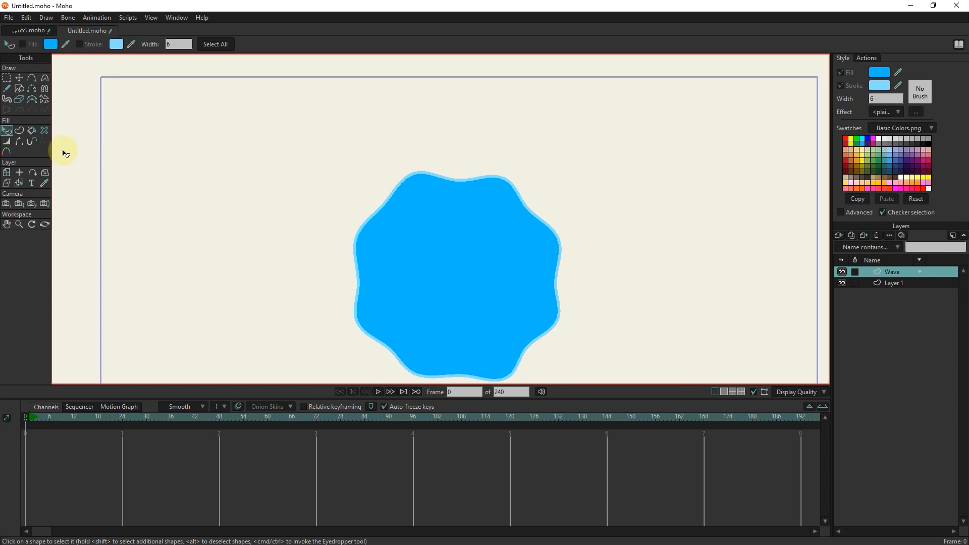
# Vary the stroke width at individual points around the blue shape, thickening some crests and thinning other points
pyautogui.click(7, 143)
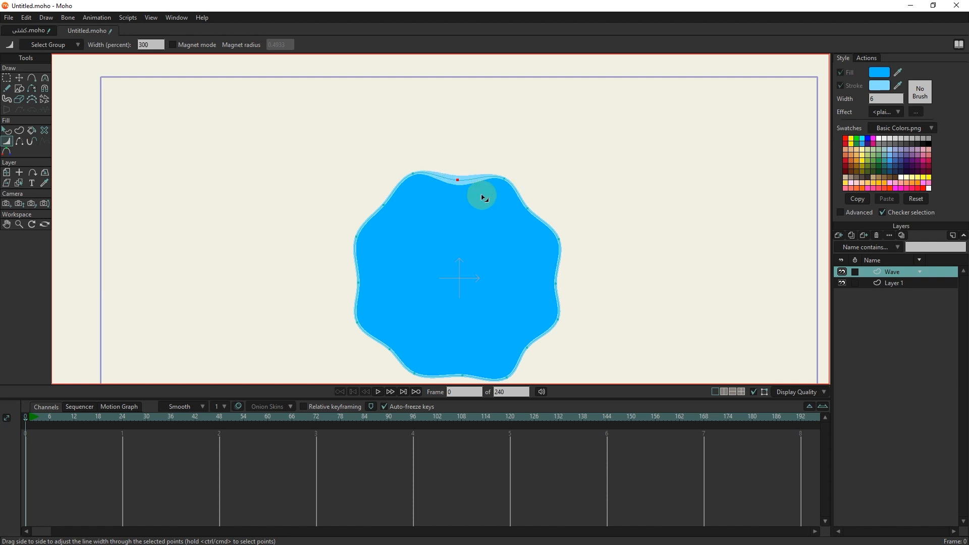
pyautogui.moveTo(443, 191); pyautogui.dragTo(483, 204)
pyautogui.moveTo(385, 218)
pyautogui.mouseDown()
pyautogui.moveTo(450, 248)
pyautogui.moveTo(366, 209)
pyautogui.mouseUp()
pyautogui.moveTo(372, 288)
pyautogui.mouseDown()
pyautogui.moveTo(429, 276)
pyautogui.moveTo(330, 272)
pyautogui.mouseUp()
pyautogui.moveTo(362, 319); pyautogui.dragTo(426, 299)
pyautogui.moveTo(463, 362); pyautogui.dragTo(487, 245)
pyautogui.moveTo(525, 345); pyautogui.dragTo(556, 309)
pyautogui.click(526, 217)
pyautogui.moveTo(525, 216); pyautogui.dragTo(589, 183)
pyautogui.moveTo(473, 200); pyautogui.dragTo(453, 204)
pyautogui.moveTo(545, 287); pyautogui.dragTo(514, 282)
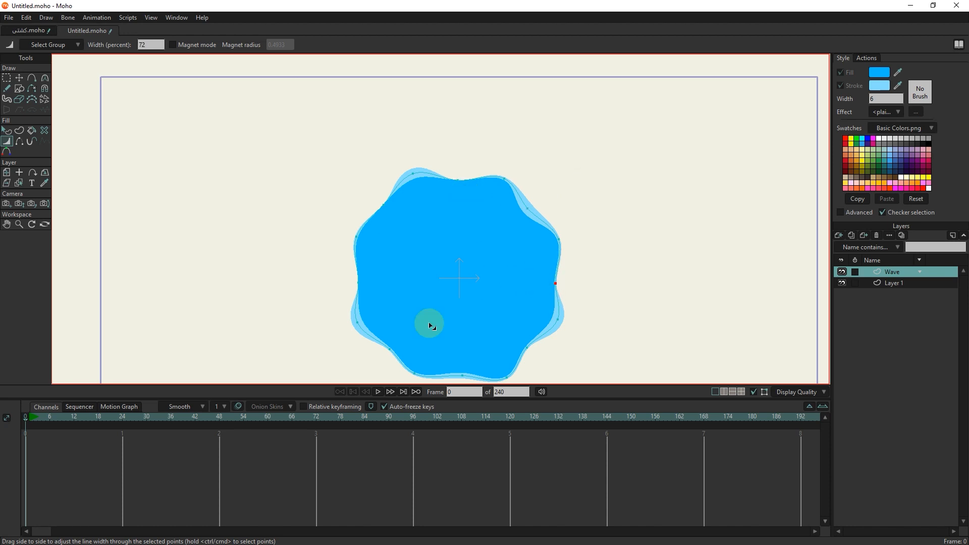
pyautogui.moveTo(365, 238)
pyautogui.mouseDown()
pyautogui.moveTo(414, 258)
pyautogui.moveTo(370, 249)
pyautogui.mouseUp()
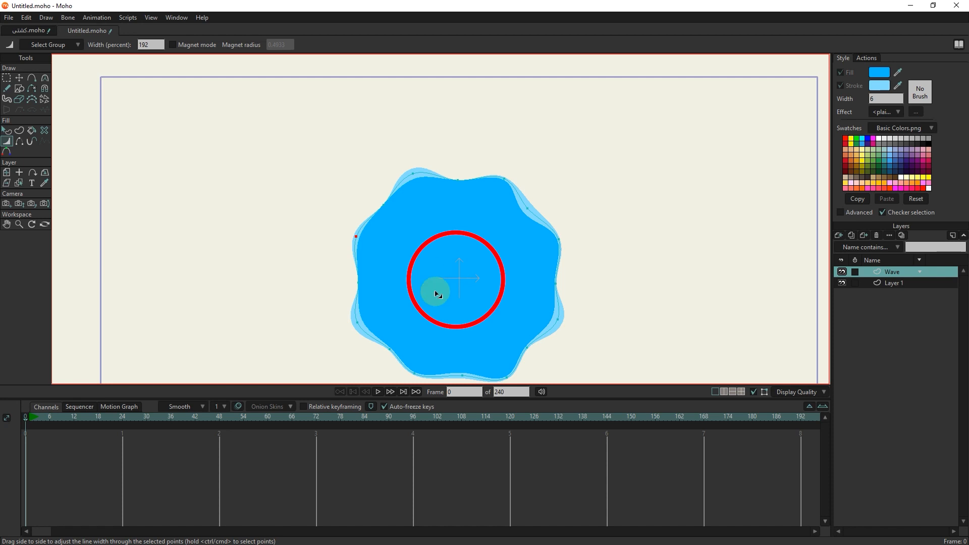
pyautogui.moveTo(461, 343)
pyautogui.mouseDown()
pyautogui.moveTo(449, 309)
pyautogui.moveTo(526, 279)
pyautogui.mouseUp()
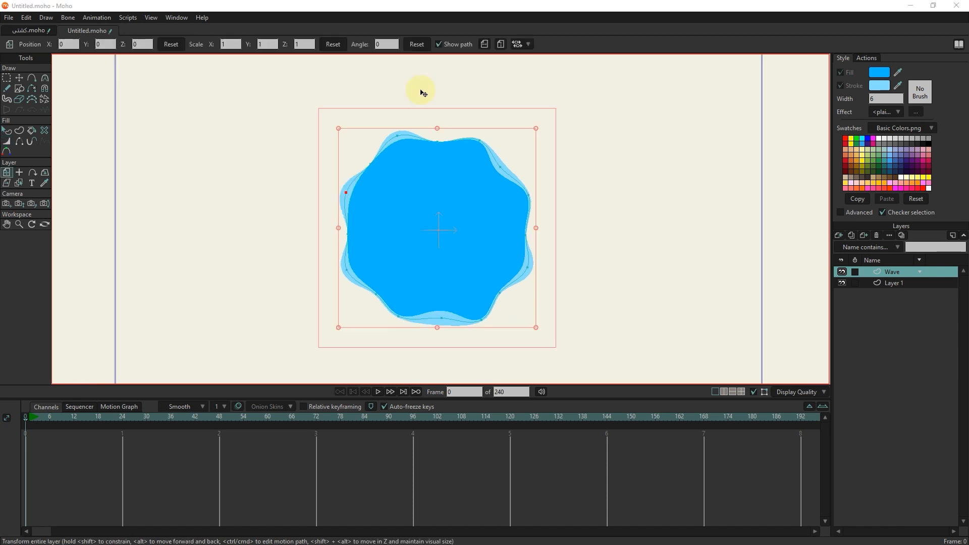
# Keyframe the Wave layer's rotation at 0 degrees on frame 1 and 360 degrees on frame 72, and preview the spin
pyautogui.click(29, 418)
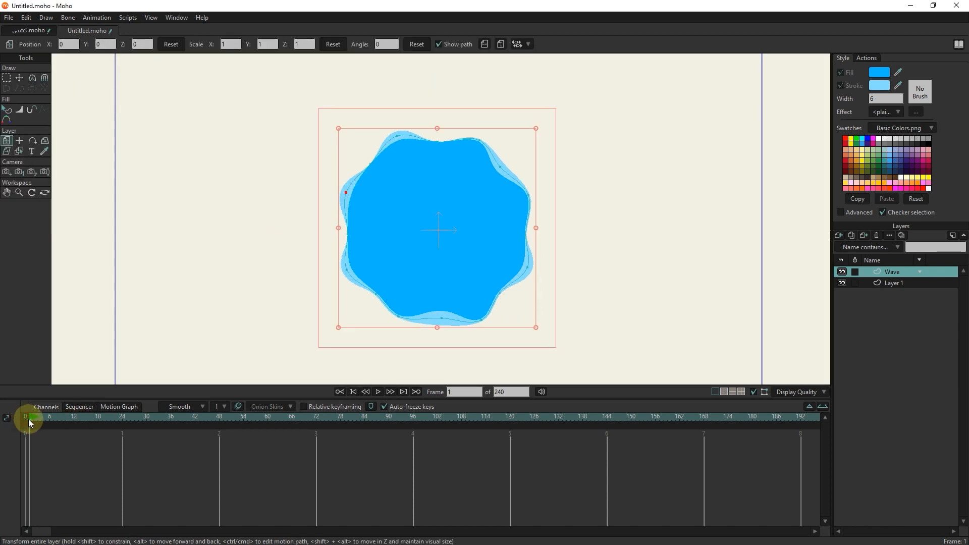
pyautogui.click(416, 44)
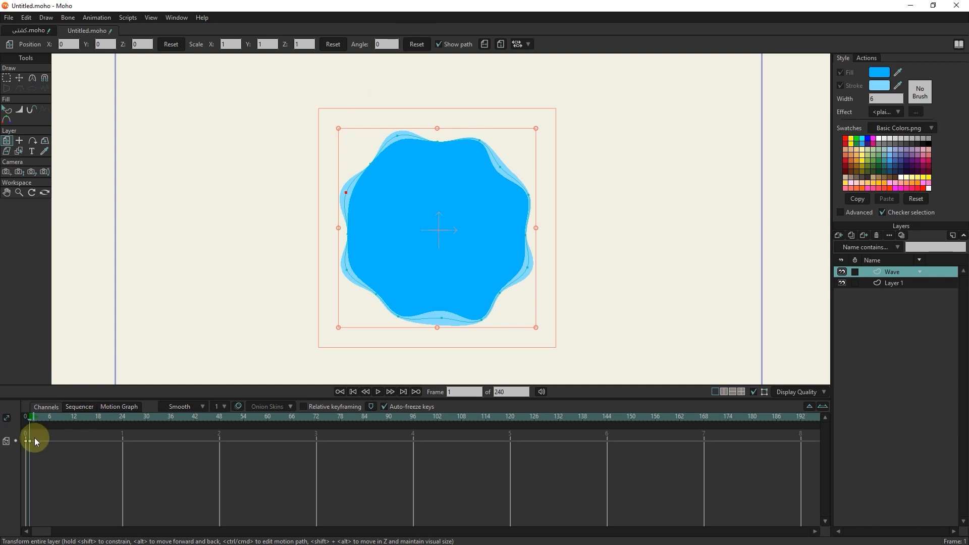
pyautogui.moveTo(34, 424); pyautogui.dragTo(176, 429)
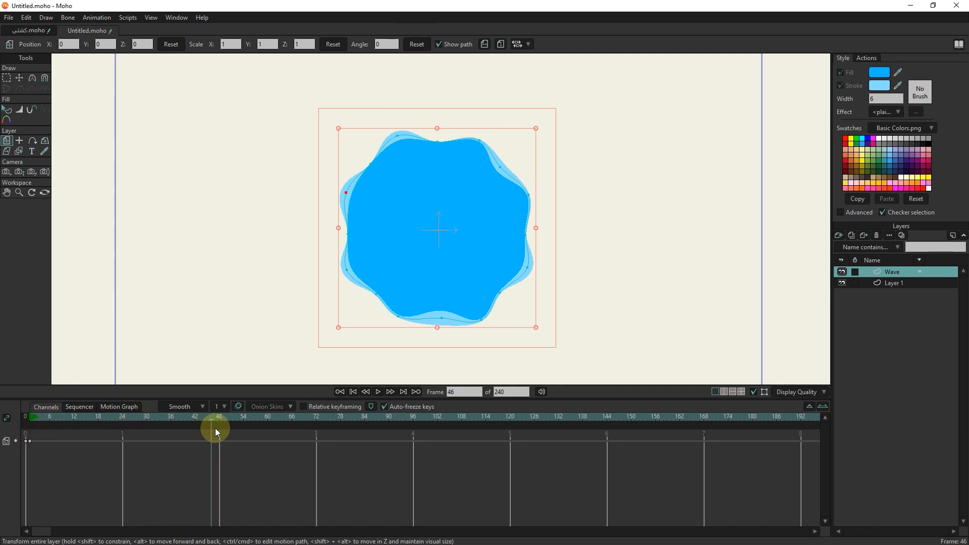
pyautogui.moveTo(324, 430); pyautogui.dragTo(322, 425)
pyautogui.moveTo(386, 44); pyautogui.dragTo(370, 45)
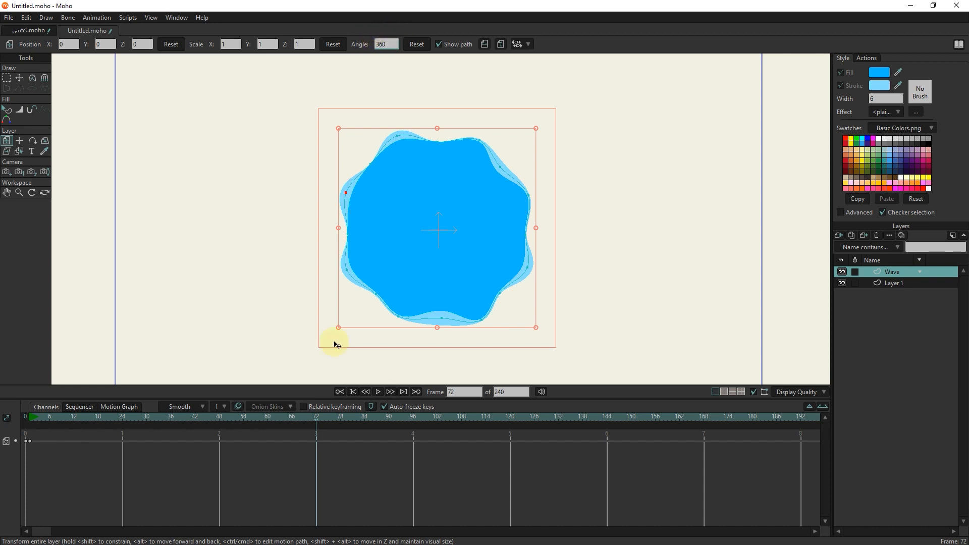
pyautogui.click(317, 420)
pyautogui.moveTo(318, 419); pyautogui.dragTo(68, 415)
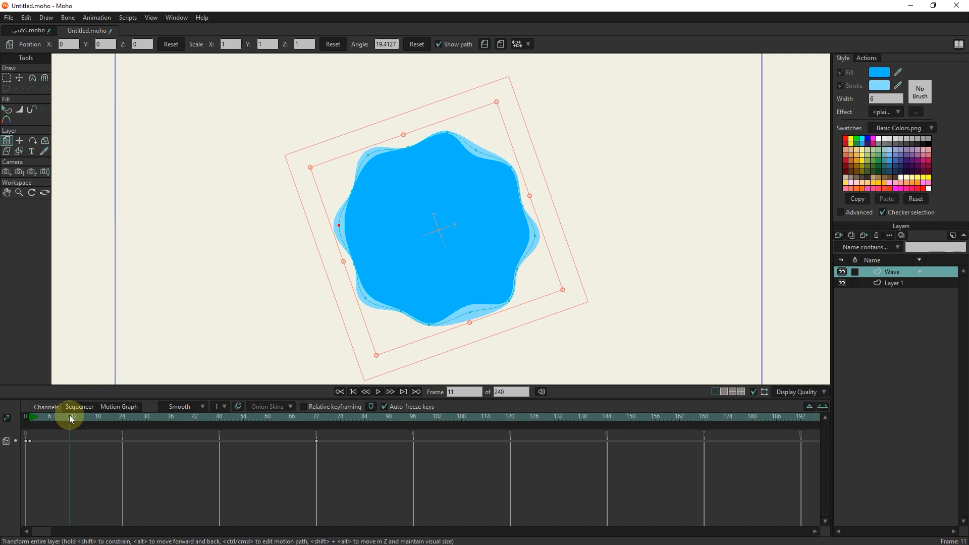
pyautogui.click(378, 392)
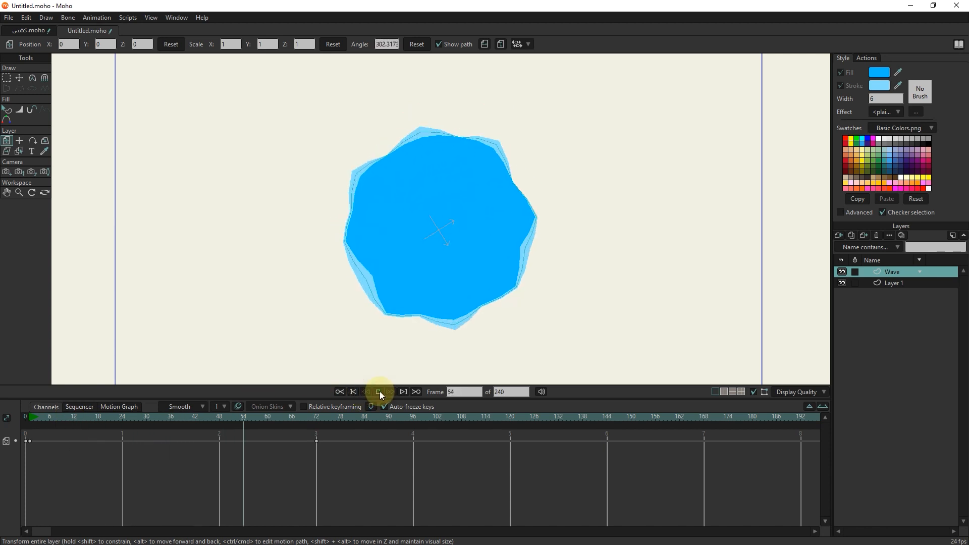
pyautogui.click(379, 392)
# Set all of the Wave layer's rotation keyframes to Linear interpolation and scrub the timeline to check the motion
pyautogui.moveTo(324, 433); pyautogui.dragTo(44, 452)
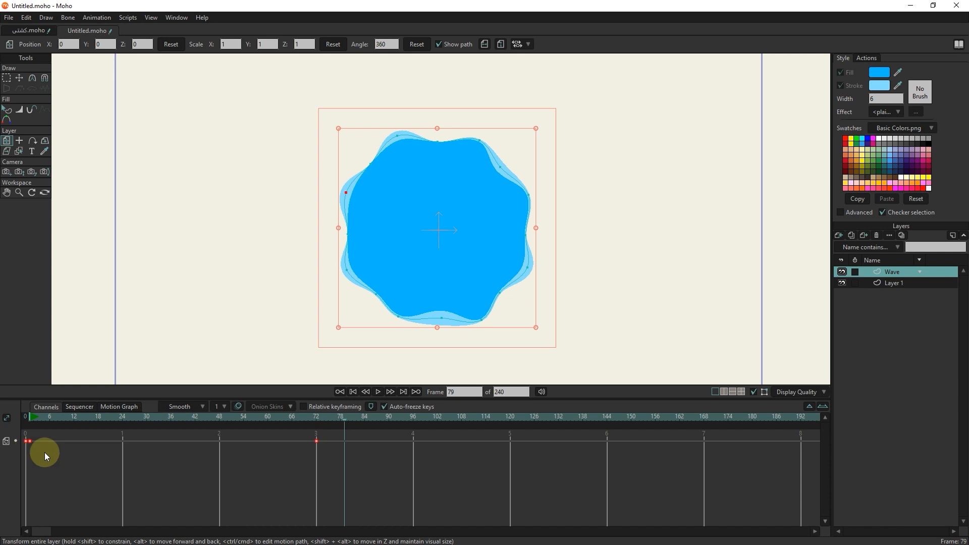
pyautogui.rightClick(316, 447)
pyautogui.click(329, 407)
pyautogui.moveTo(339, 419); pyautogui.dragTo(265, 430)
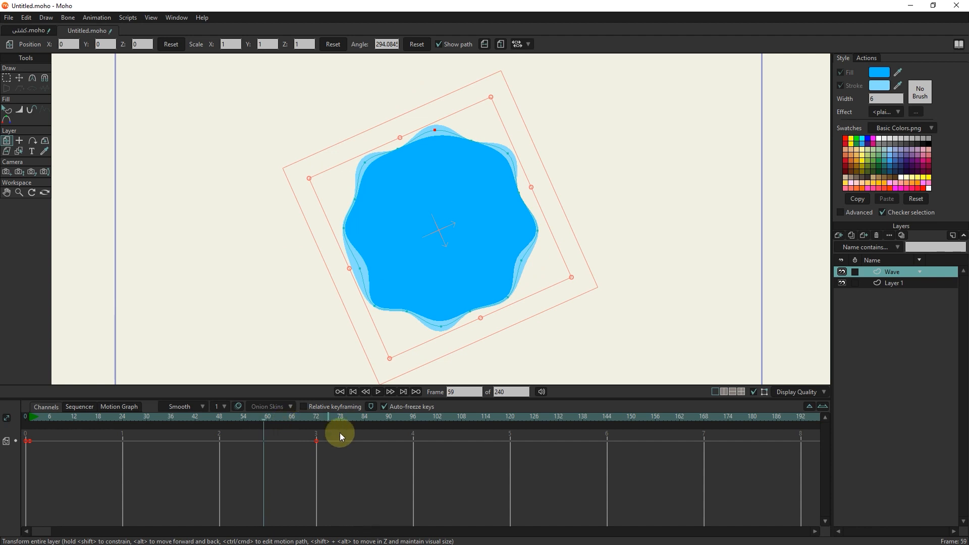
# Set the frame 72 keyframe to Cycle back to absolute frame 1, and play the looping rotation
pyautogui.rightClick(316, 440)
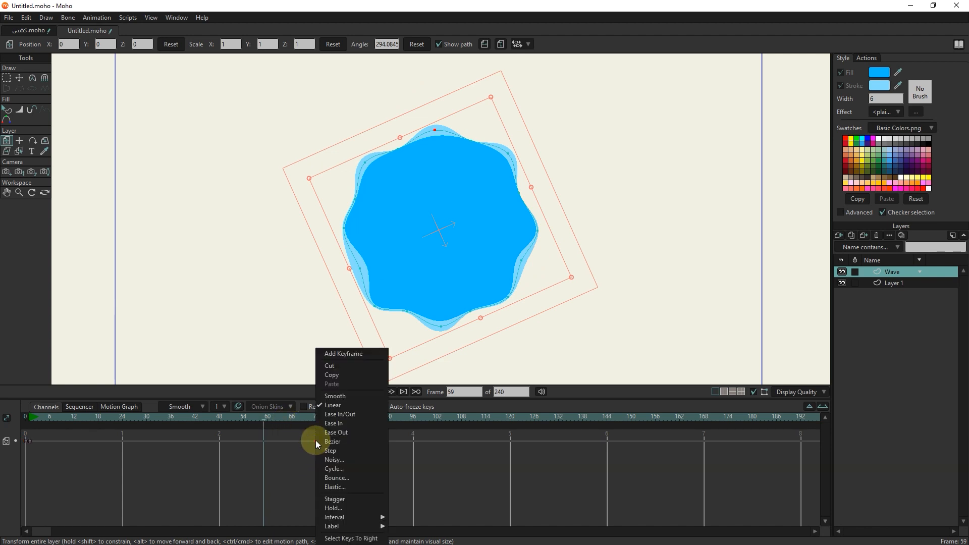
pyautogui.click(331, 468)
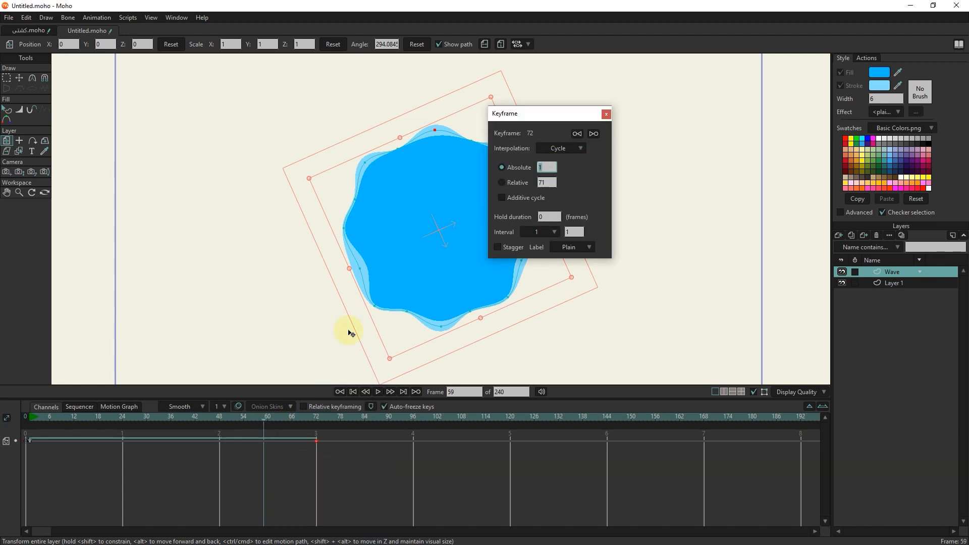
pyautogui.click(255, 419)
pyautogui.click(378, 392)
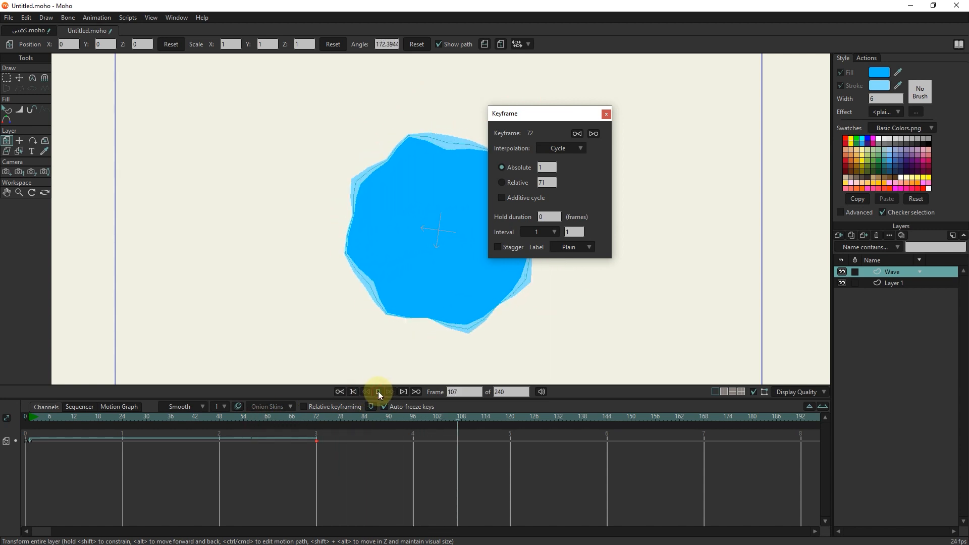
pyautogui.click(378, 392)
pyautogui.moveTo(549, 117); pyautogui.dragTo(613, 117)
pyautogui.click(669, 116)
# Return to frame 0 and move the Wave layer to the lower-left corner of the project frame
pyautogui.moveTo(219, 417); pyautogui.dragTo(21, 435)
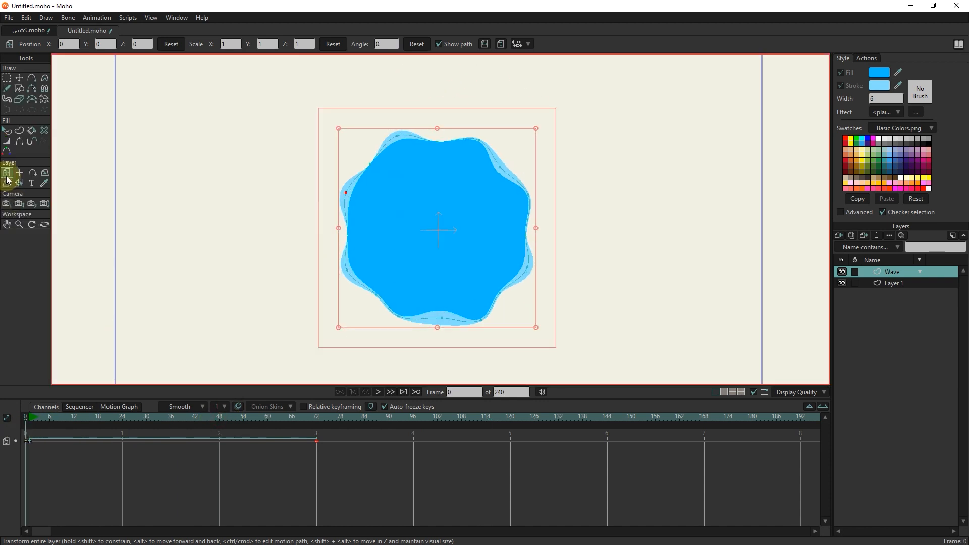
pyautogui.scroll(-1, 454, 261)
pyautogui.moveTo(452, 258); pyautogui.dragTo(431, 217)
pyautogui.moveTo(434, 188); pyautogui.dragTo(197, 322)
# Duplicate the Wave layer three times, offsetting each copy to the right in an evenly overlapping horizontal row
pyautogui.click(852, 235)
pyautogui.click(865, 272)
pyautogui.moveTo(203, 310); pyautogui.dragTo(424, 283)
pyautogui.click(852, 235)
pyautogui.click(852, 236)
pyautogui.moveTo(336, 298); pyautogui.dragTo(389, 299)
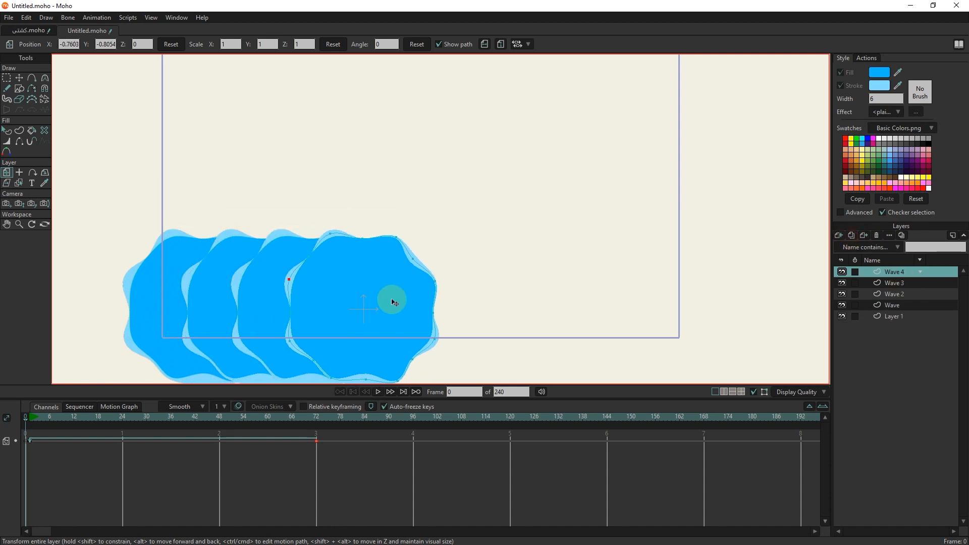
# Add six more duplicates of the wave layer, extending the overlapping row beyond the right edge of the project frame
pyautogui.click(853, 234)
pyautogui.moveTo(362, 288); pyautogui.dragTo(563, 317)
pyautogui.click(853, 234)
pyautogui.click(852, 235)
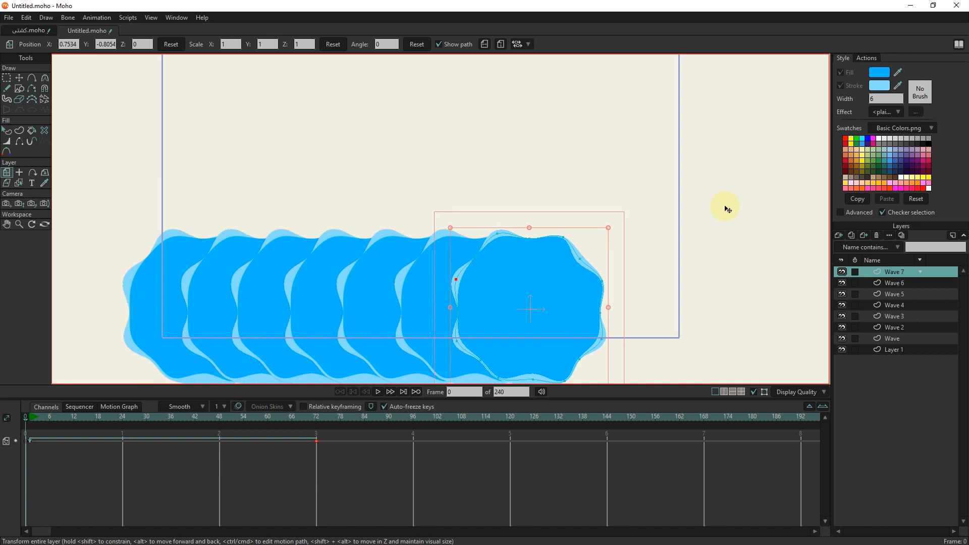
pyautogui.click(852, 235)
pyautogui.click(570, 286)
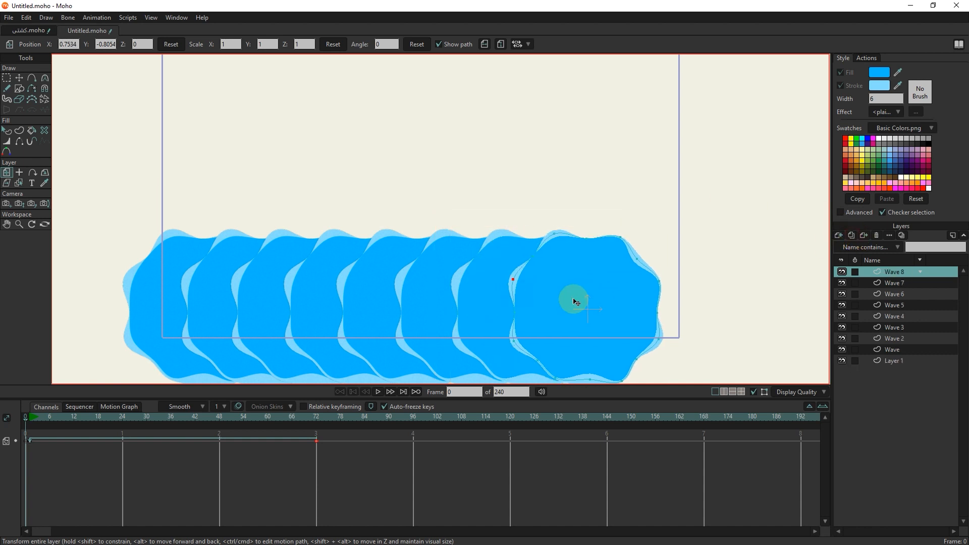
pyautogui.click(852, 235)
pyautogui.moveTo(595, 309); pyautogui.dragTo(679, 297)
pyautogui.click(851, 235)
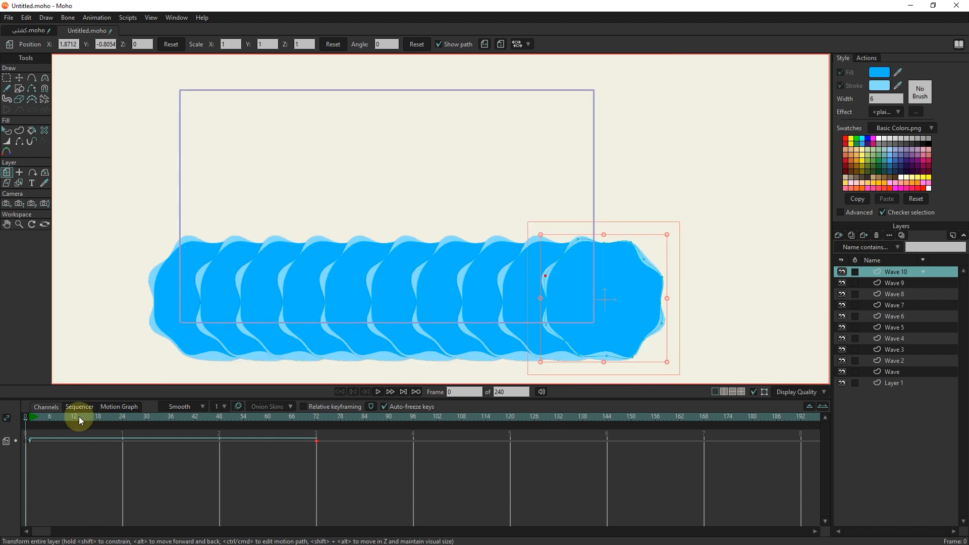
# Play the wave row's animation from the start and stop it to check the synchronized rotation
pyautogui.click(80, 419)
pyautogui.click(378, 391)
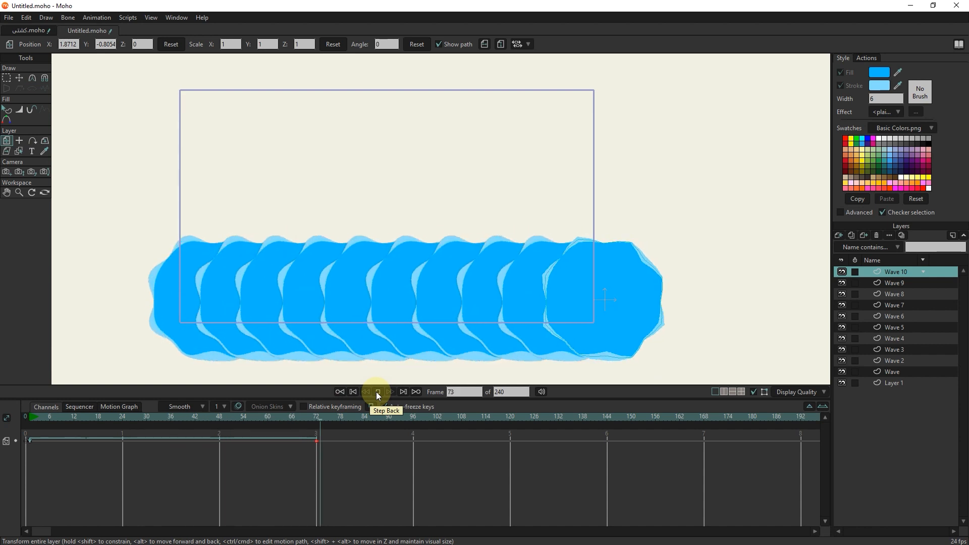
pyautogui.click(376, 392)
pyautogui.click(44, 428)
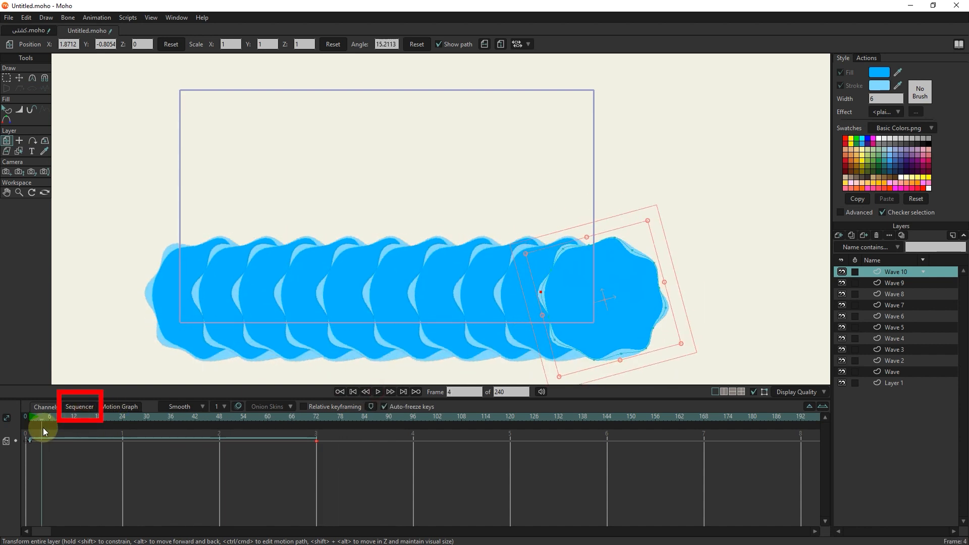
# In the Sequencer, delay layers Wave 10 through Wave 6 by differing amounts of up to about 14 frames
pyautogui.click(82, 406)
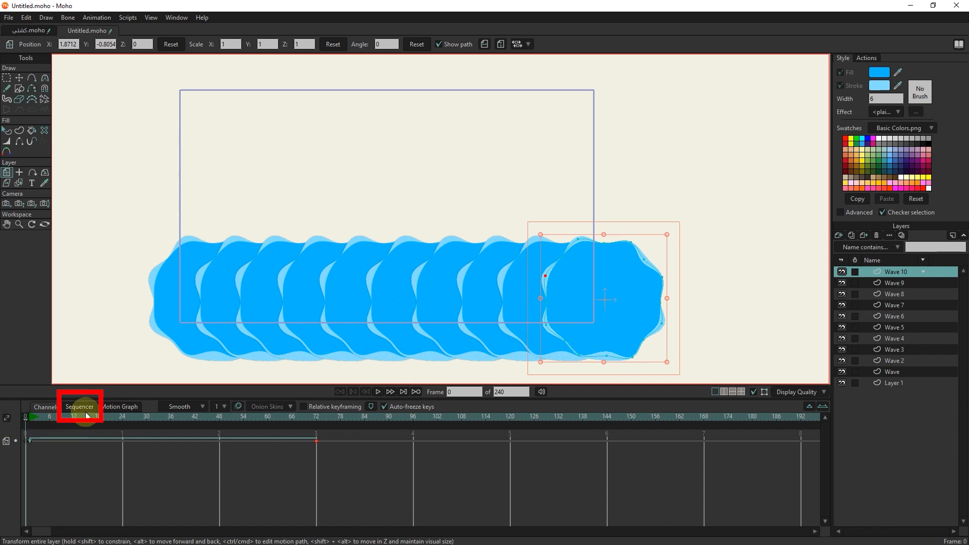
pyautogui.click(50, 423)
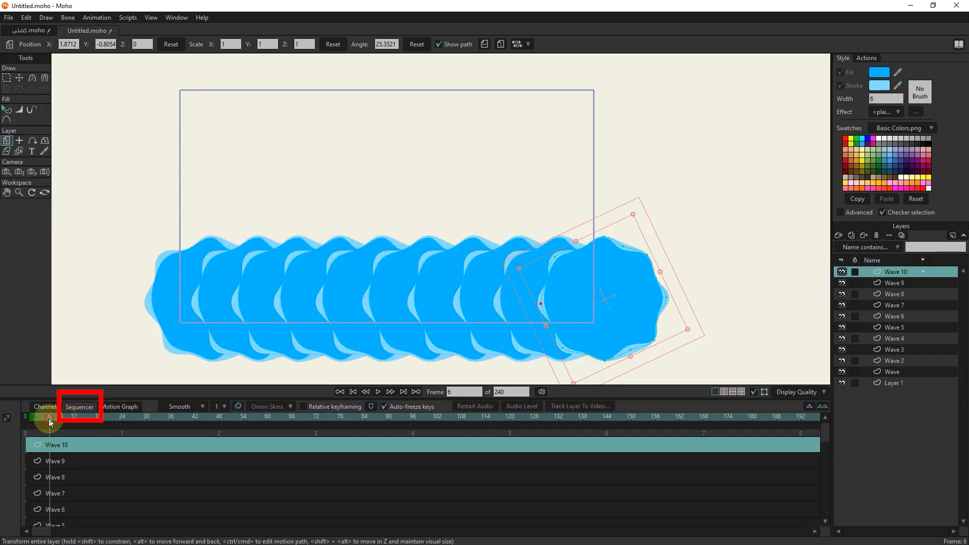
pyautogui.moveTo(52, 452); pyautogui.dragTo(129, 480)
pyautogui.click(68, 465)
pyautogui.moveTo(66, 500); pyautogui.dragTo(123, 480)
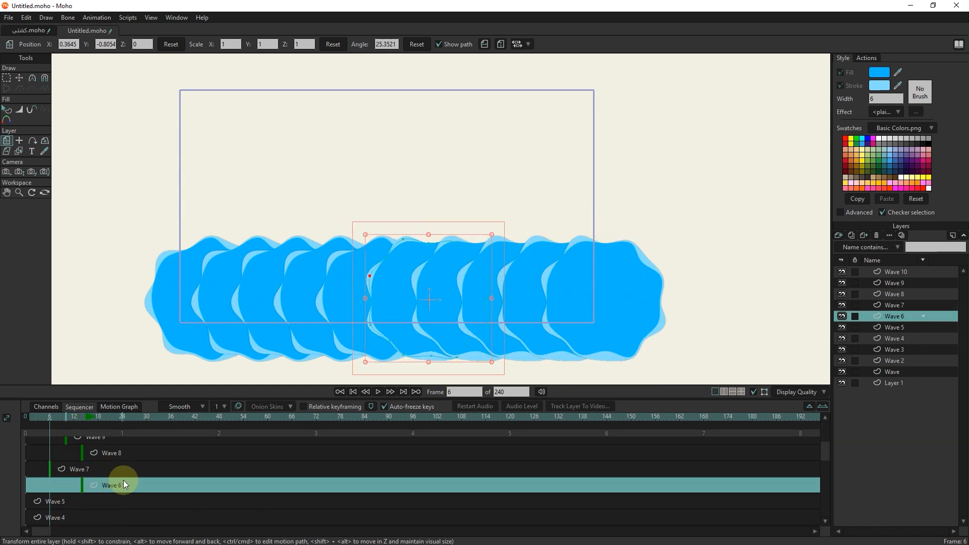
# Delay layers Wave 5 through Wave and Layer 1 in the Sequencer by staggered amounts of about 6 to 13 frames
pyautogui.click(90, 498)
pyautogui.scroll(-1, 85, 501)
pyautogui.moveTo(73, 500); pyautogui.dragTo(120, 487)
pyautogui.scroll(-3, 81, 499)
pyautogui.scroll(-1, 76, 500)
pyautogui.click(104, 504)
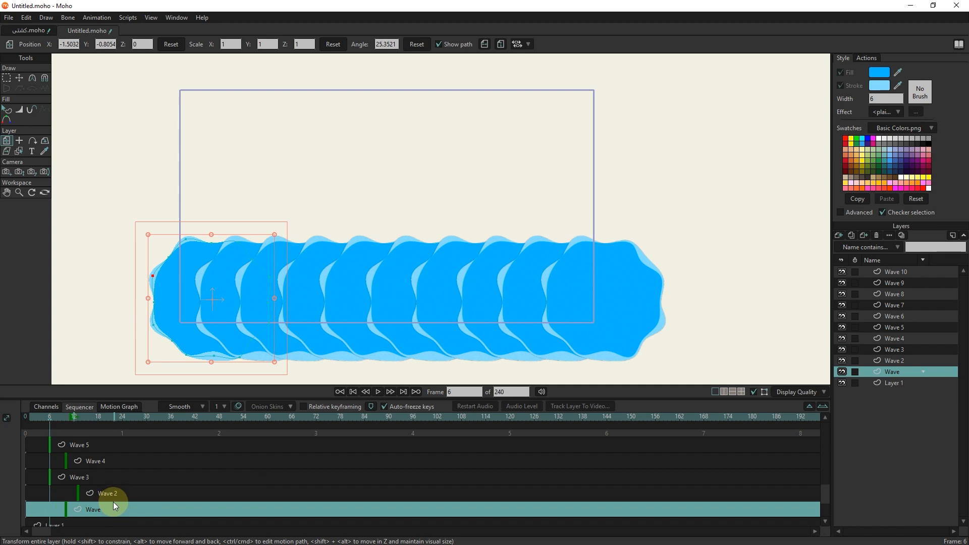
pyautogui.scroll(-1, 114, 499)
pyautogui.click(97, 505)
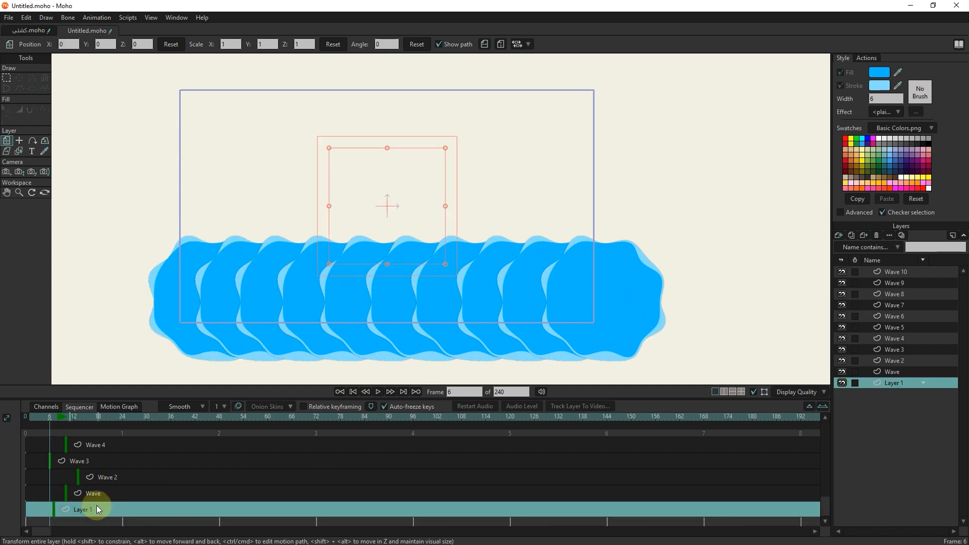
pyautogui.scroll(2, 123, 468)
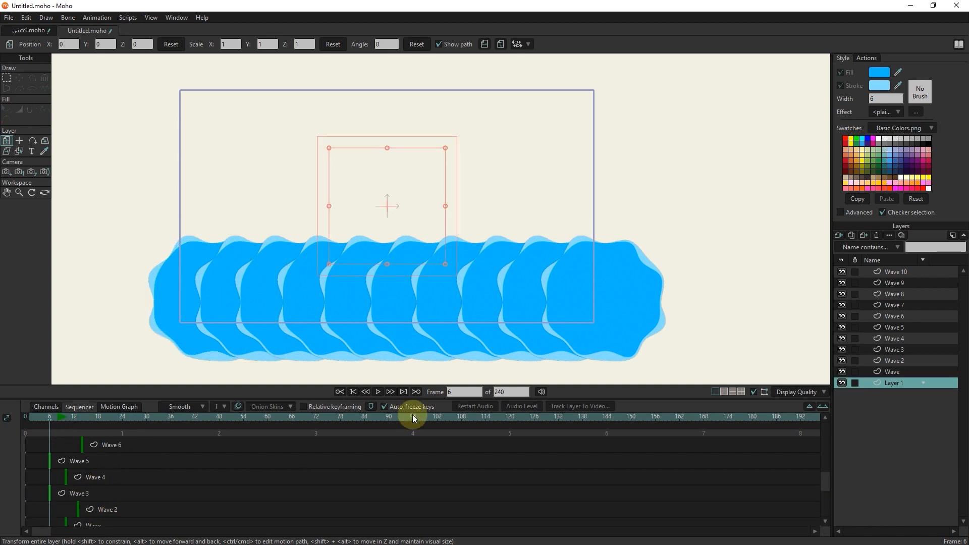
# Return to the keyframe channels with Wave 10 selected and play the staggered wave rotation
pyautogui.click(51, 411)
pyautogui.click(891, 271)
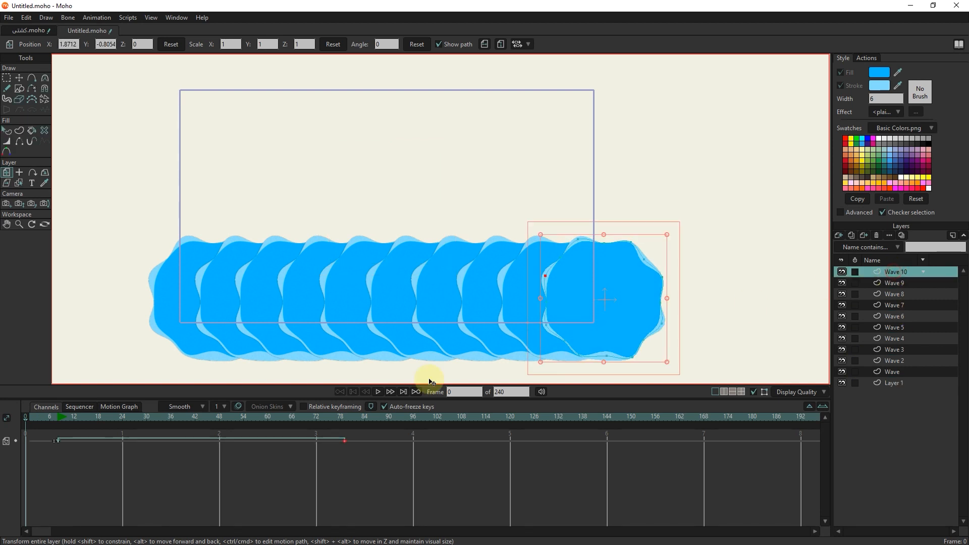
pyautogui.click(378, 392)
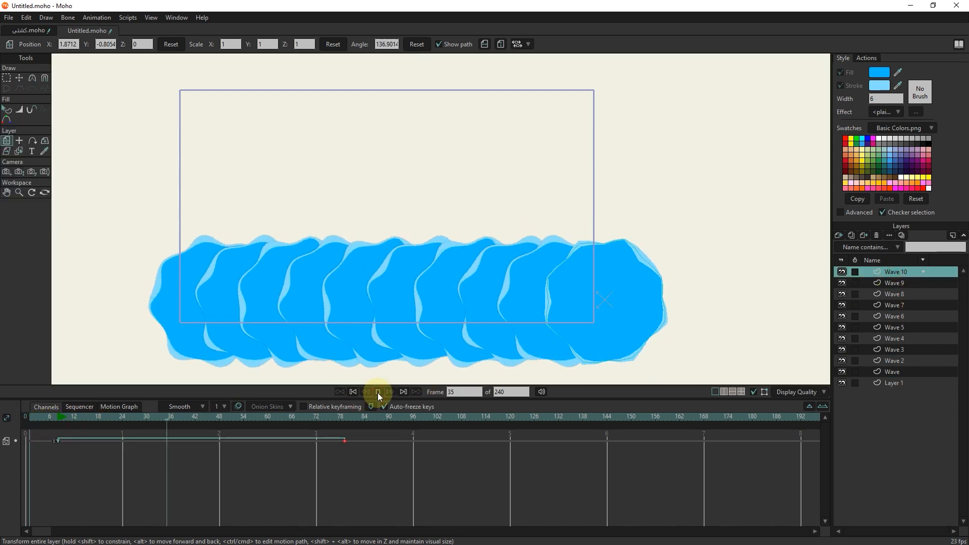
pyautogui.click(378, 392)
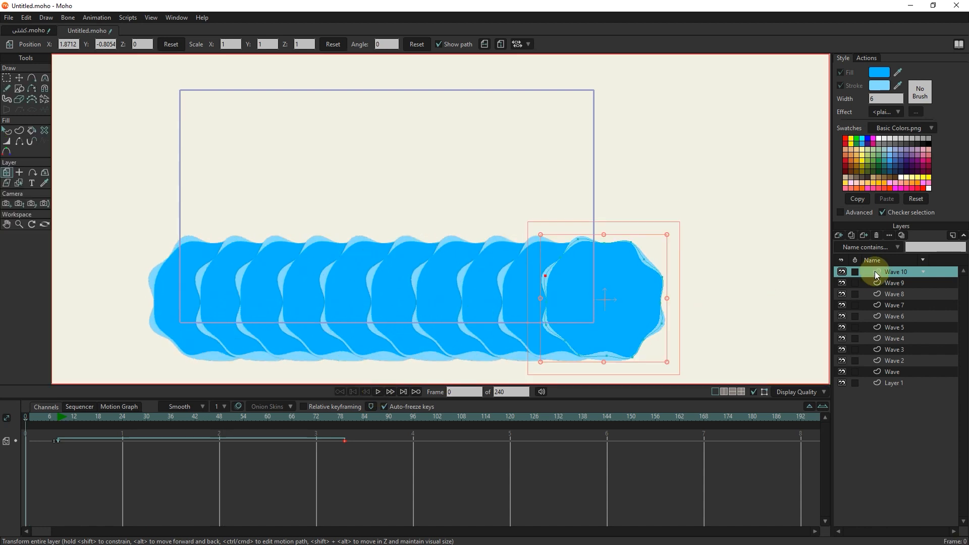
# Group all layers from Wave to Wave 10 together and name the group G
pyautogui.click(897, 371)
pyautogui.keyDown('shift'); pyautogui.click(900, 272); pyautogui.keyUp('shift')
pyautogui.rightClick(890, 272)
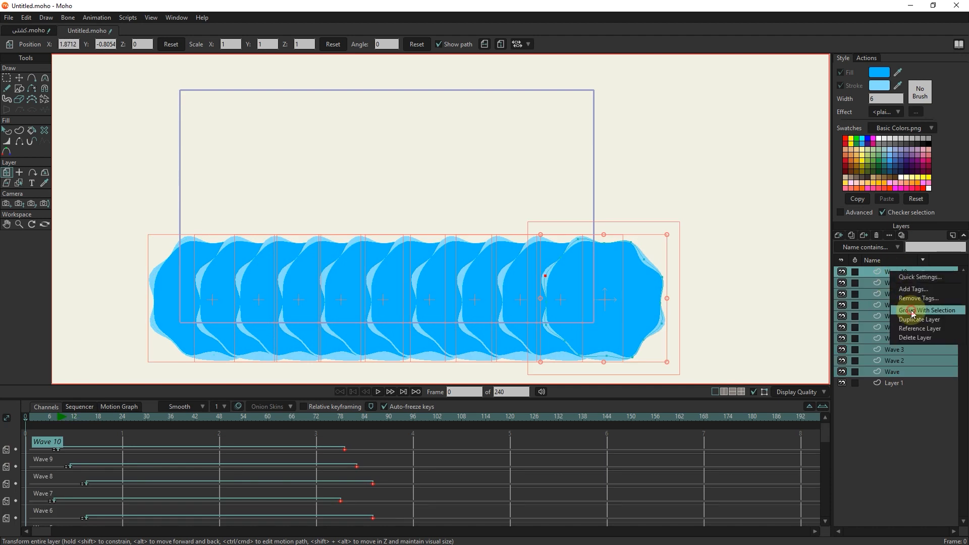
pyautogui.click(910, 310)
pyautogui.click(868, 271)
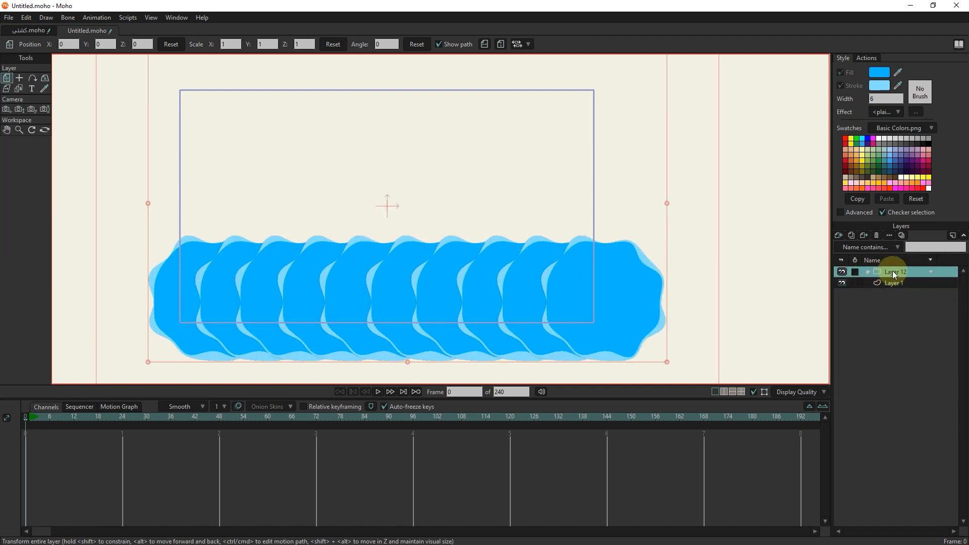
pyautogui.write('ل')
pyautogui.write('G')
# Add a particle layer named P and place group G inside it
pyautogui.click(837, 234)
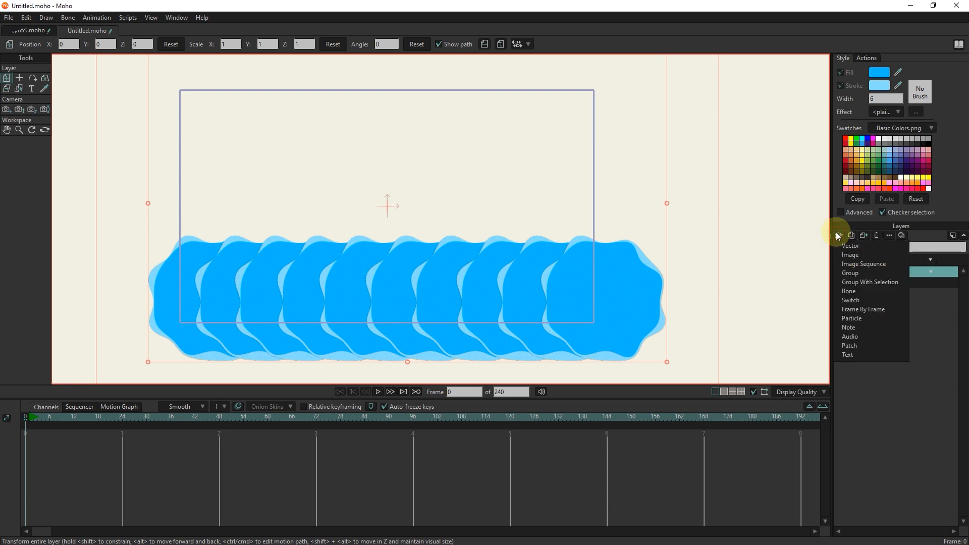
pyautogui.click(858, 318)
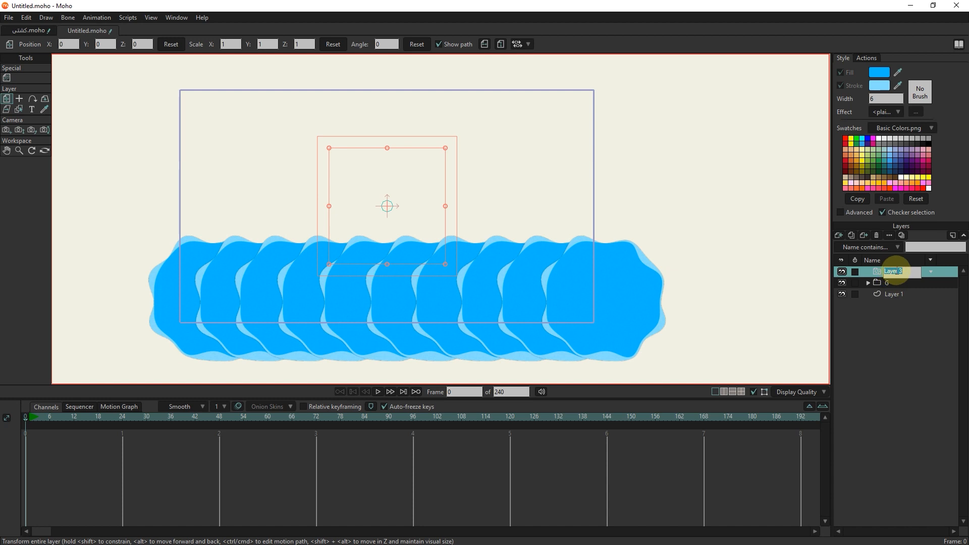
pyautogui.write('P')
pyautogui.click(890, 314)
pyautogui.moveTo(888, 281); pyautogui.dragTo(890, 274)
pyautogui.click(886, 273)
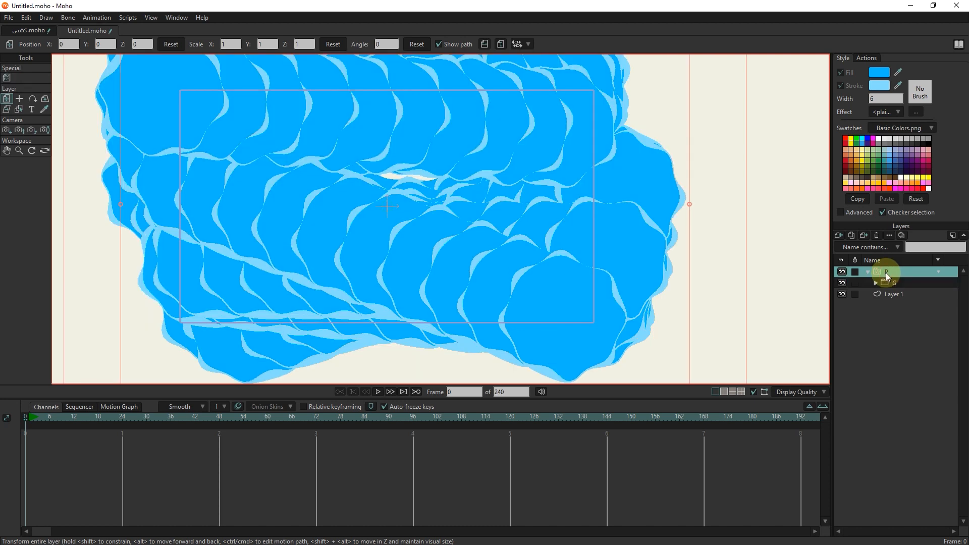
# Set the direction, acceleration, spread and rate of particle layer P to 0
pyautogui.click(92, 45)
pyautogui.click(111, 234)
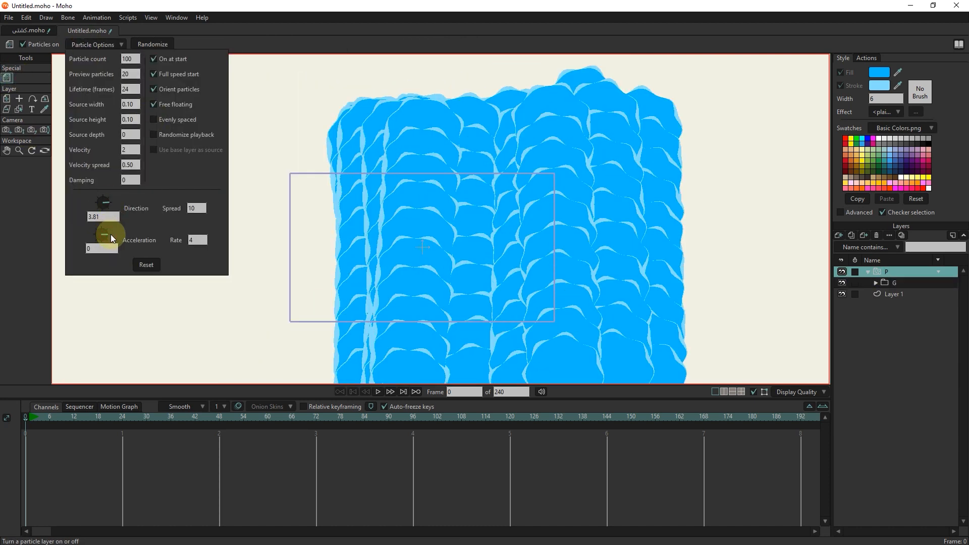
pyautogui.moveTo(109, 217); pyautogui.dragTo(69, 220)
pyautogui.write('0')
pyautogui.moveTo(108, 248); pyautogui.dragTo(80, 249)
pyautogui.write('0')
pyautogui.click(143, 225)
pyautogui.moveTo(200, 210); pyautogui.dragTo(171, 211)
pyautogui.write('0')
pyautogui.moveTo(202, 244); pyautogui.dragTo(164, 238)
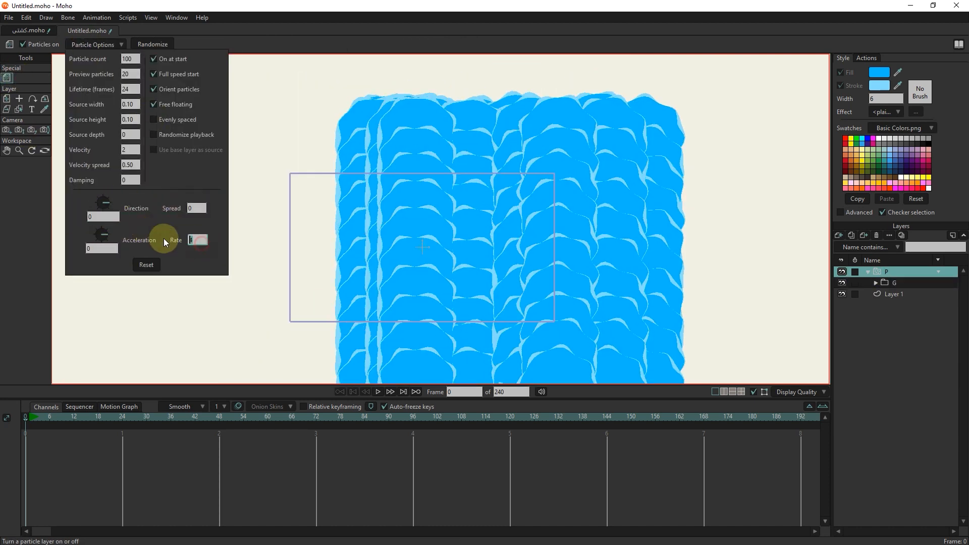
# Set the particle count and preview particles to 6 and the particle lifetime to 0 frames
pyautogui.write('6')
pyautogui.press('Tab')
pyautogui.write('6')
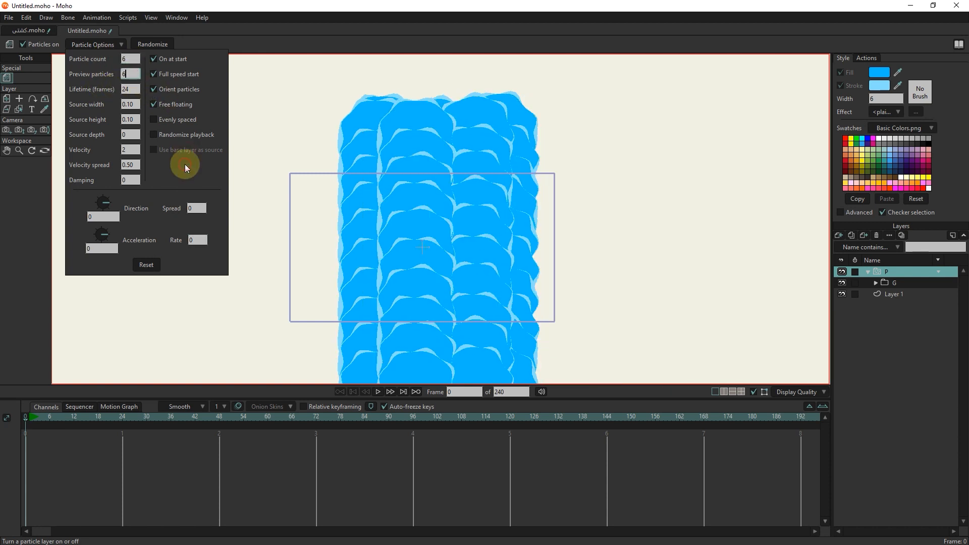
pyautogui.doubleClick(131, 88)
pyautogui.write('0')
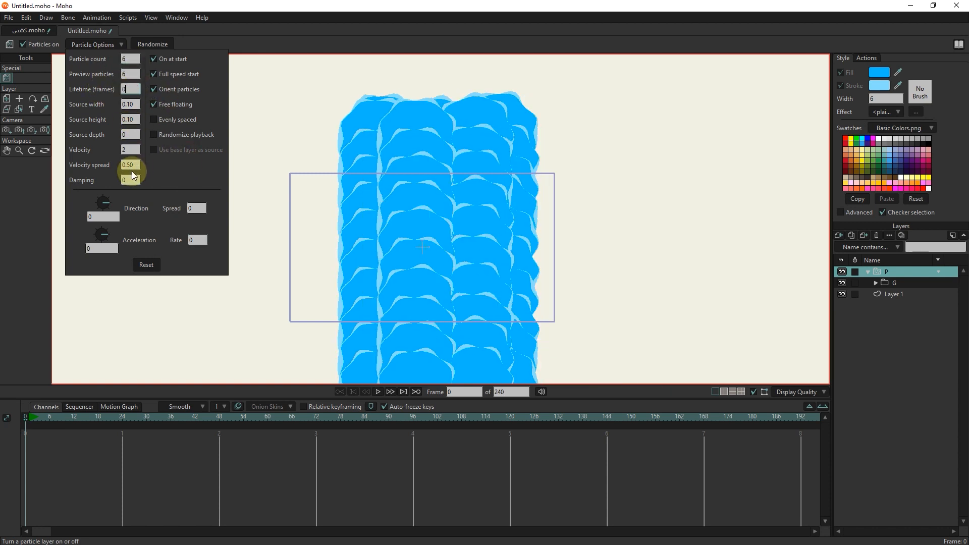
# Set the particles' velocity and velocity spread to 0
pyautogui.doubleClick(128, 150)
pyautogui.write('0')
pyautogui.doubleClick(130, 164)
pyautogui.write('0')
# Set the particle source height and width to 0 and the source depth to 1.75
pyautogui.doubleClick(130, 120)
pyautogui.write('0')
pyautogui.doubleClick(132, 104)
pyautogui.write('0')
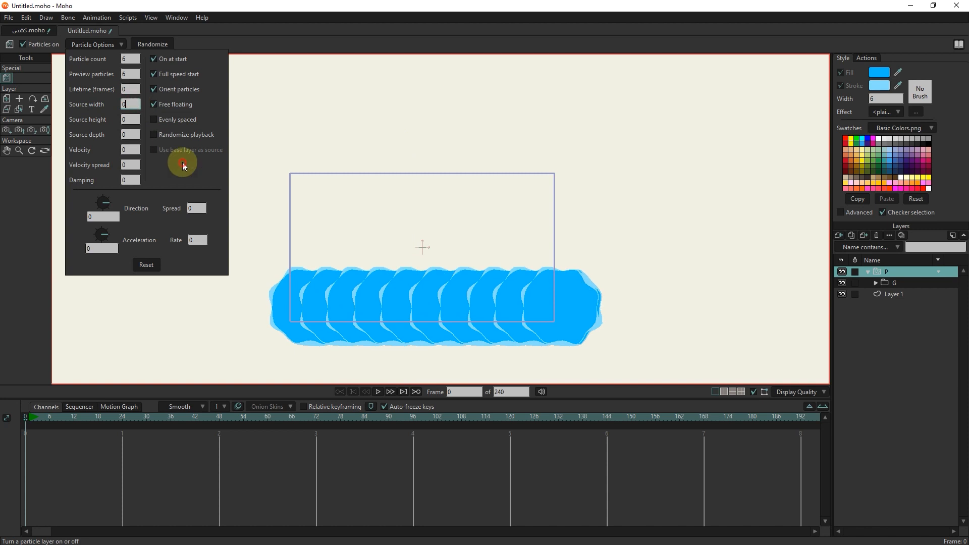
pyautogui.scroll(7, 129, 134)
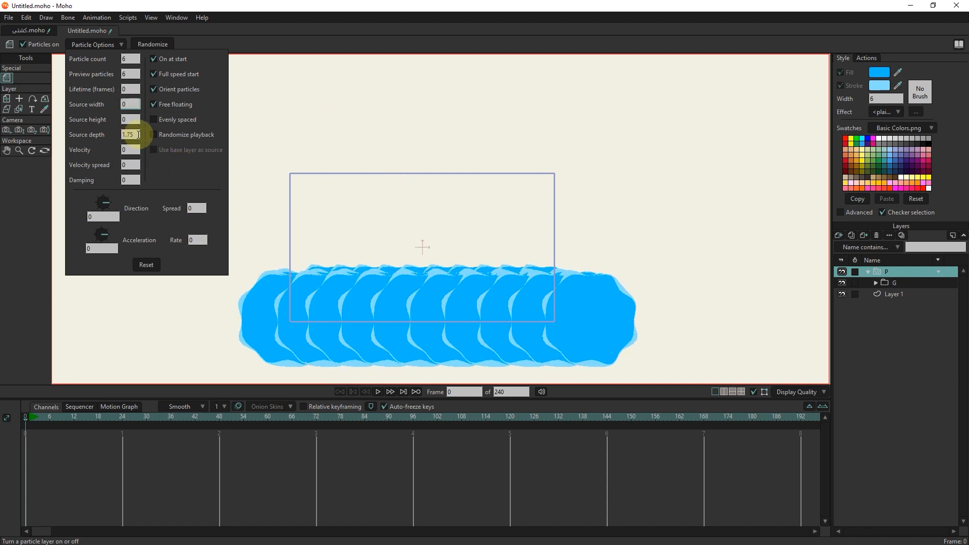
# Tilt particle layer P about 10 degrees around the X axis
pyautogui.scroll(3, 429, 306)
pyautogui.click(45, 100)
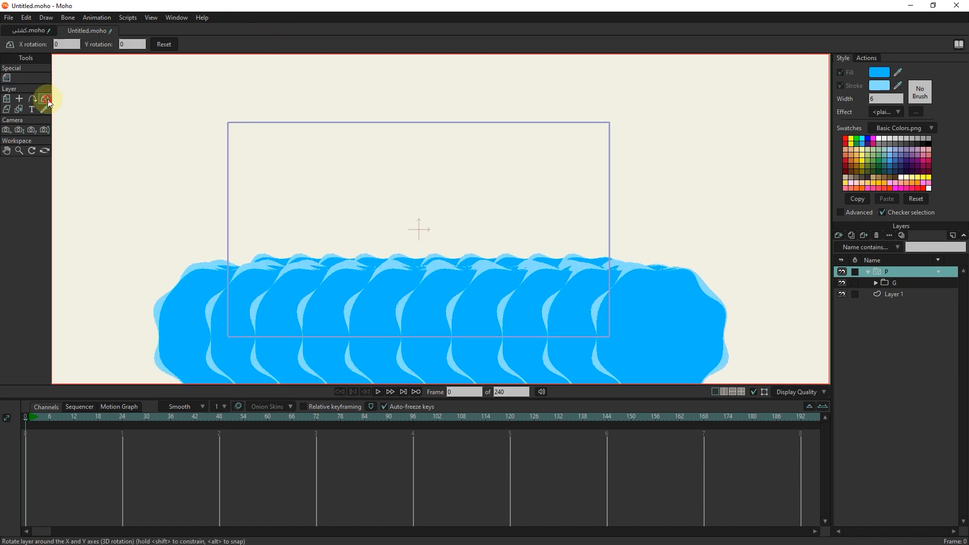
pyautogui.doubleClick(62, 45)
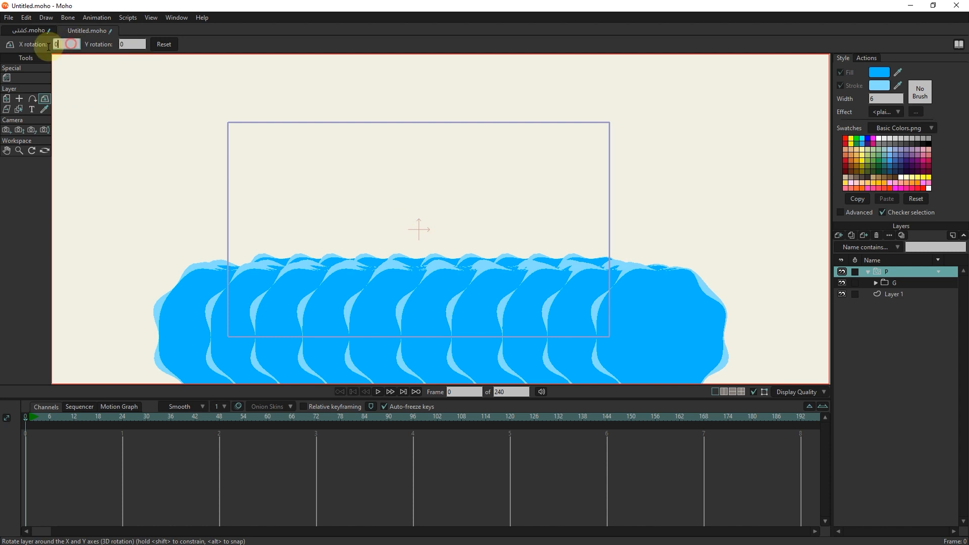
pyautogui.write('10')
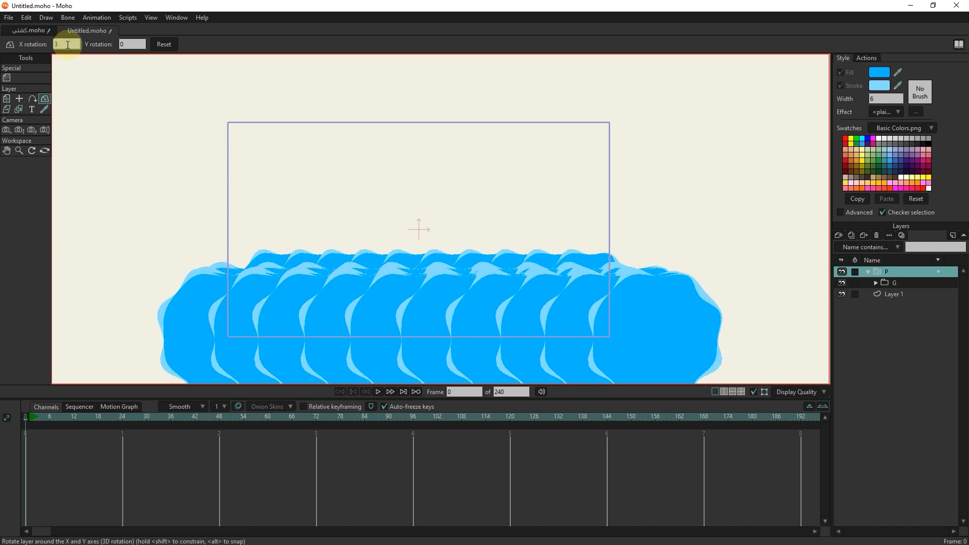
pyautogui.scroll(1, 68, 45)
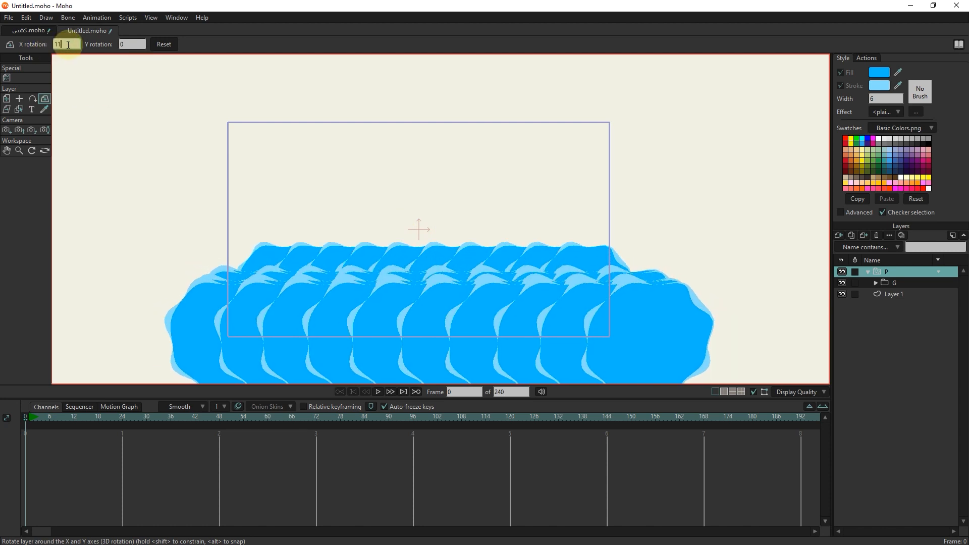
# Set the preview particles to 66 and enable Randomize playback for particle layer P
pyautogui.click(8, 79)
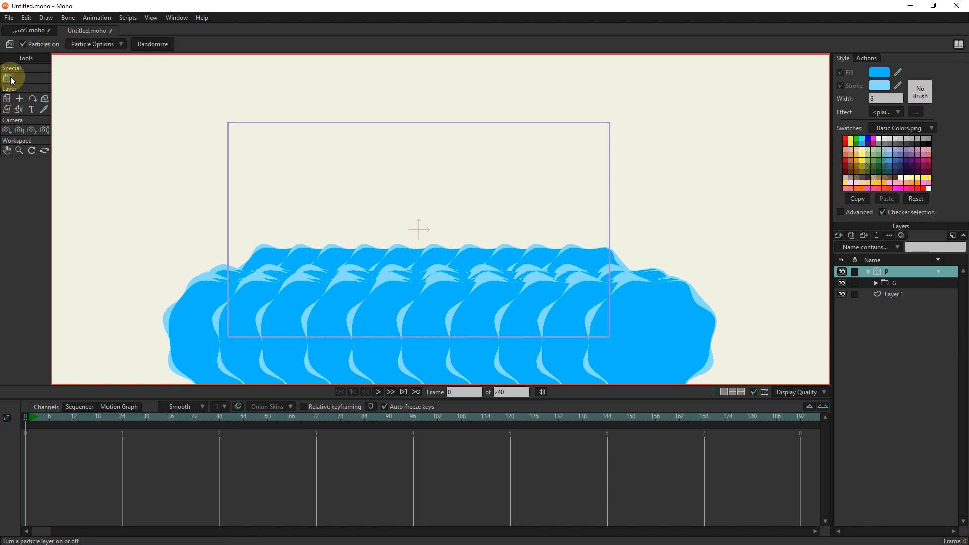
pyautogui.click(91, 45)
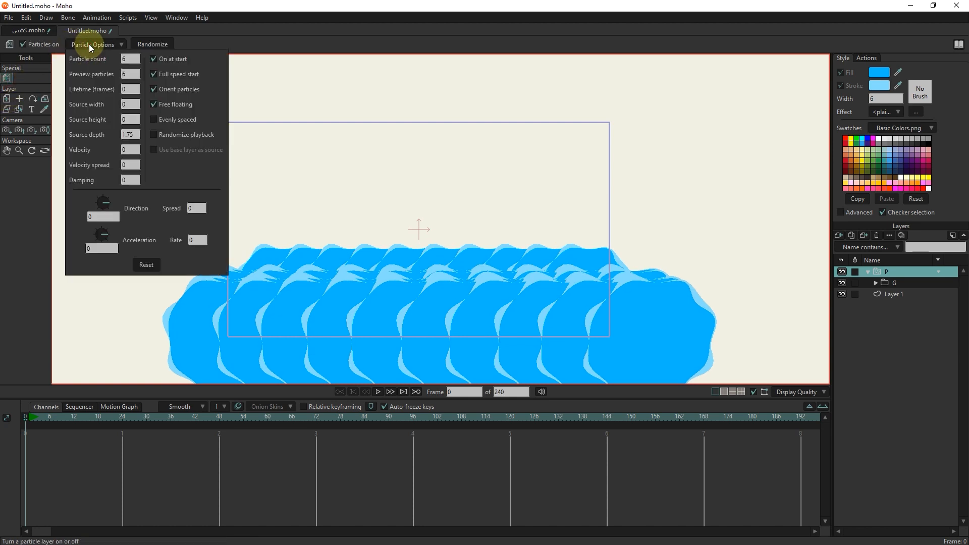
pyautogui.scroll(-1, 137, 135)
pyautogui.scroll(-1, 138, 135)
pyautogui.scroll(2, 137, 135)
pyautogui.write('6')
pyautogui.click(155, 134)
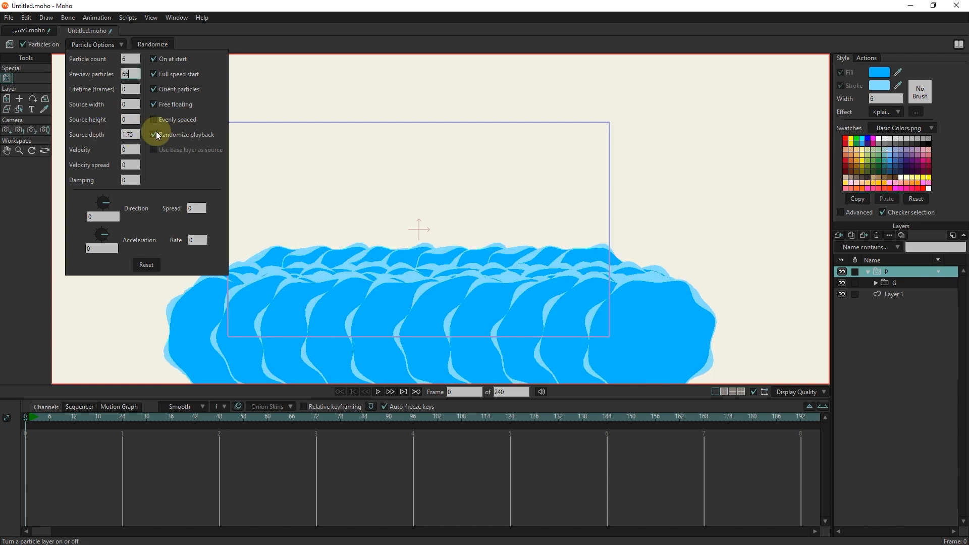
# Scrub back to the first frames and play the randomized wave rows
pyautogui.moveTo(127, 417); pyautogui.dragTo(34, 418)
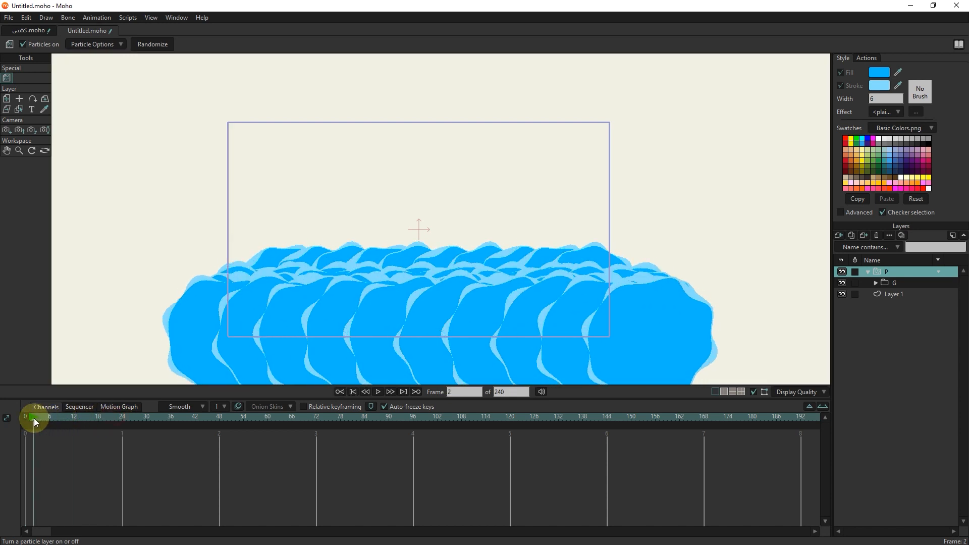
pyautogui.click(368, 393)
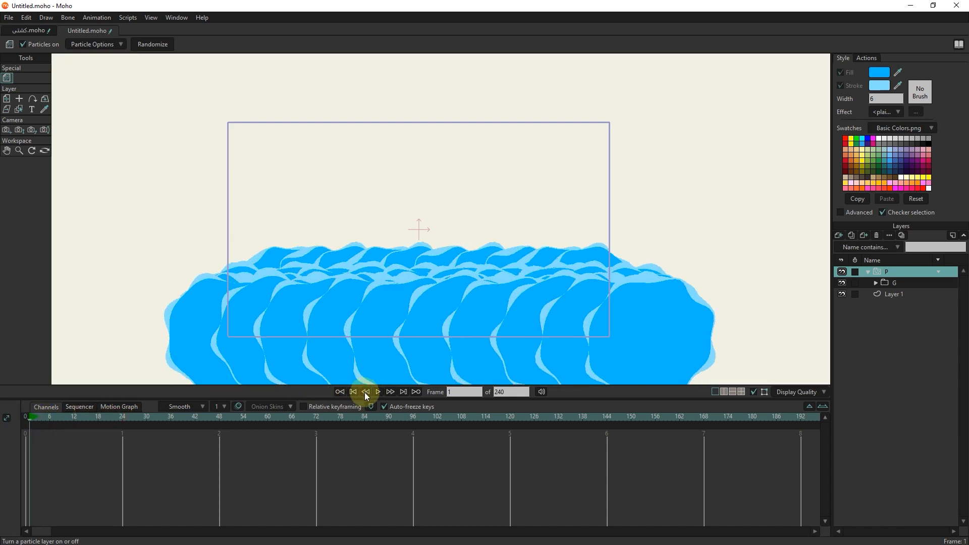
pyautogui.click(377, 390)
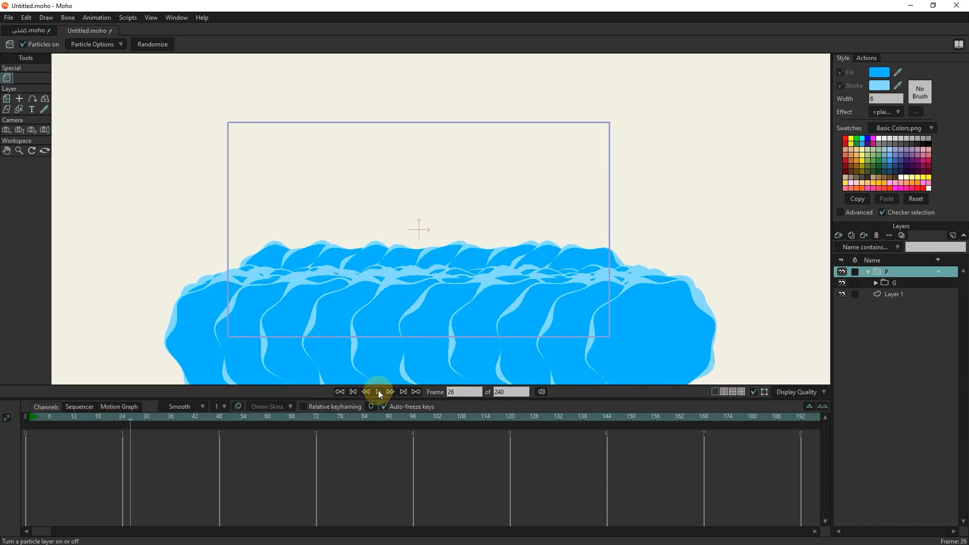
# Set the X rotation of particle layer P to 5
pyautogui.click(45, 99)
pyautogui.moveTo(389, 270); pyautogui.dragTo(449, 271)
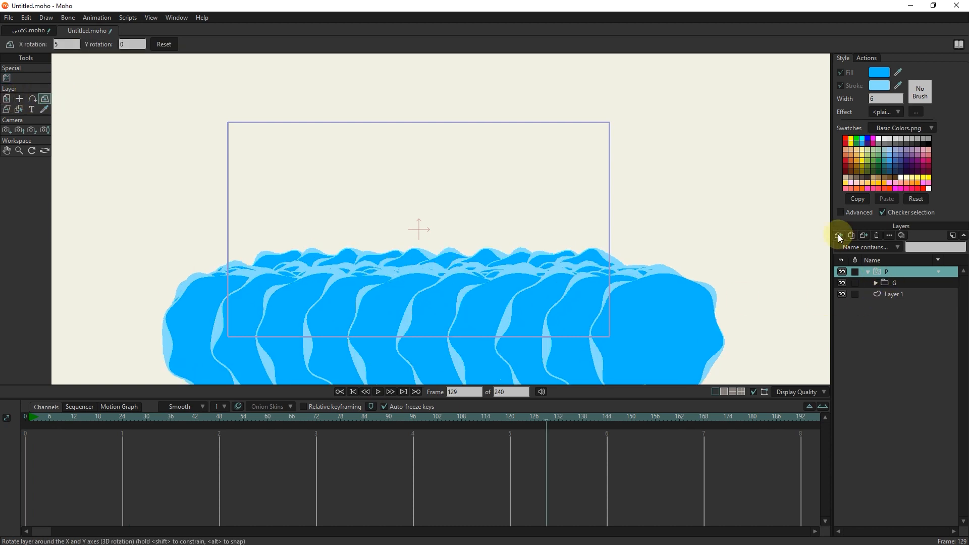
# Duplicate particle layer P and set the copy's Z position to -3 at frame 0
pyautogui.click(852, 236)
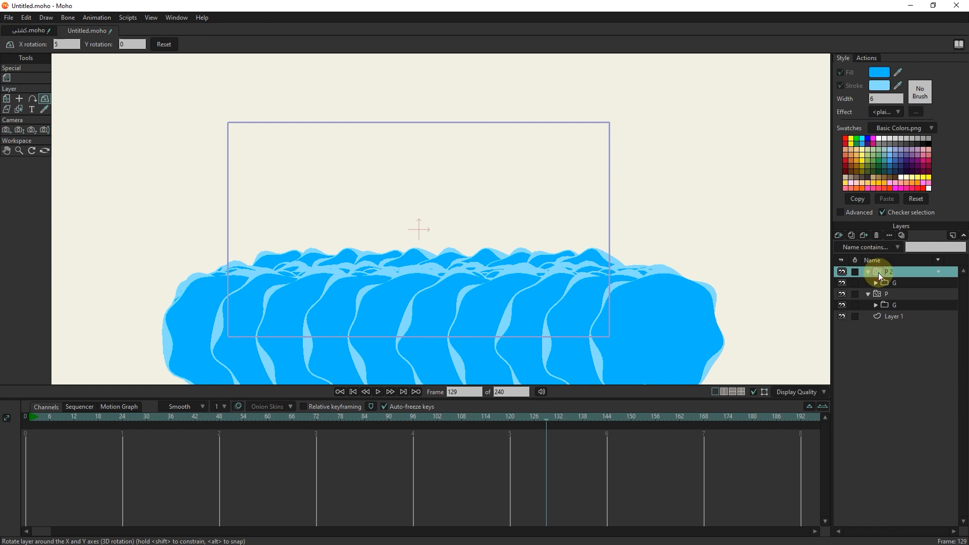
pyautogui.press('Escape')
pyautogui.press('m')
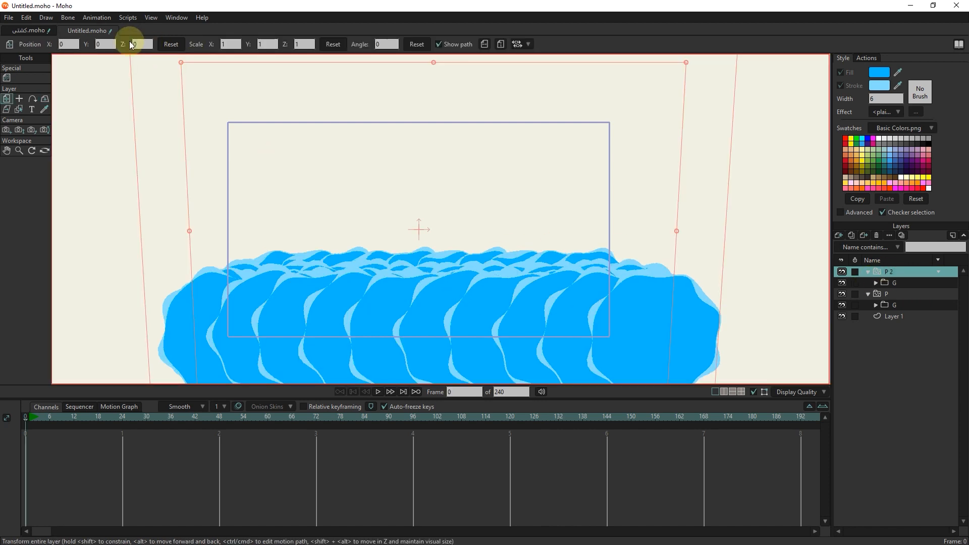
pyautogui.scroll(-9, 143, 44)
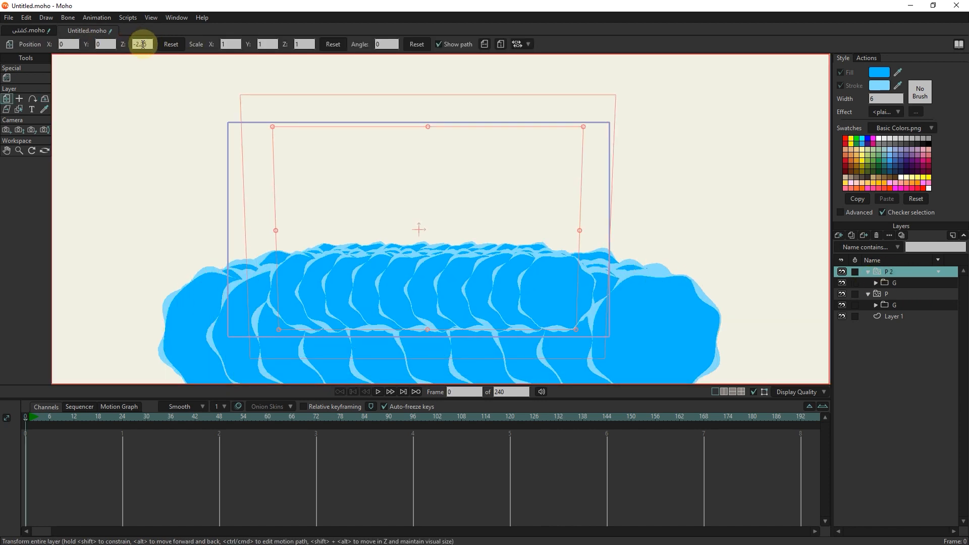
pyautogui.scroll(-3, 142, 44)
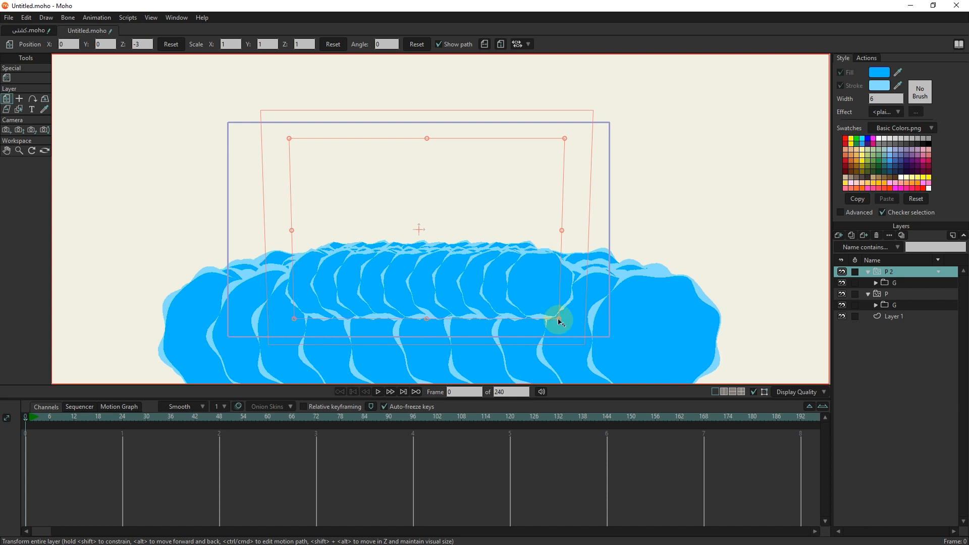
# Move layer P 2 beneath P and scale it up to about 1.57, positioned at about X -0.18, Y 0.43
pyautogui.moveTo(559, 321); pyautogui.dragTo(601, 353)
pyautogui.moveTo(889, 304); pyautogui.dragTo(883, 302)
pyautogui.moveTo(426, 232); pyautogui.dragTo(442, 246)
pyautogui.moveTo(593, 312); pyautogui.dragTo(617, 336)
pyautogui.moveTo(527, 236); pyautogui.dragTo(526, 238)
# Render frame 0 to inspect the layered sea and play the animation, returning to frame 0
pyautogui.hotkey('ctrl', 'r')
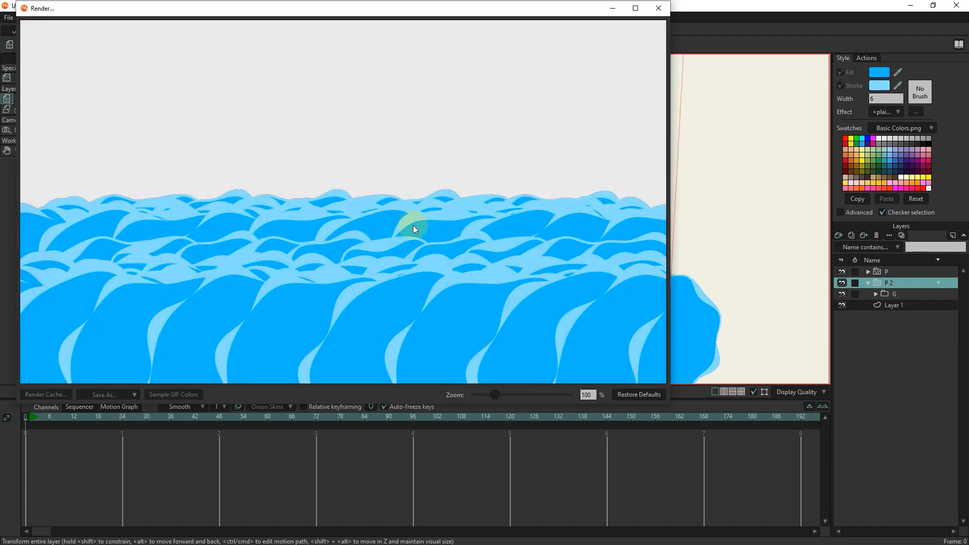
pyautogui.scroll(-1, 408, 296)
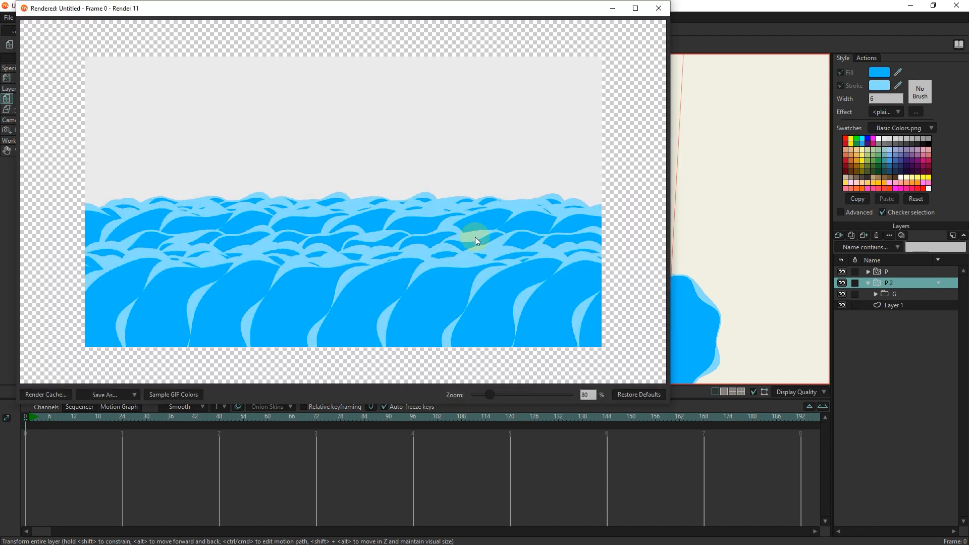
pyautogui.press('Escape')
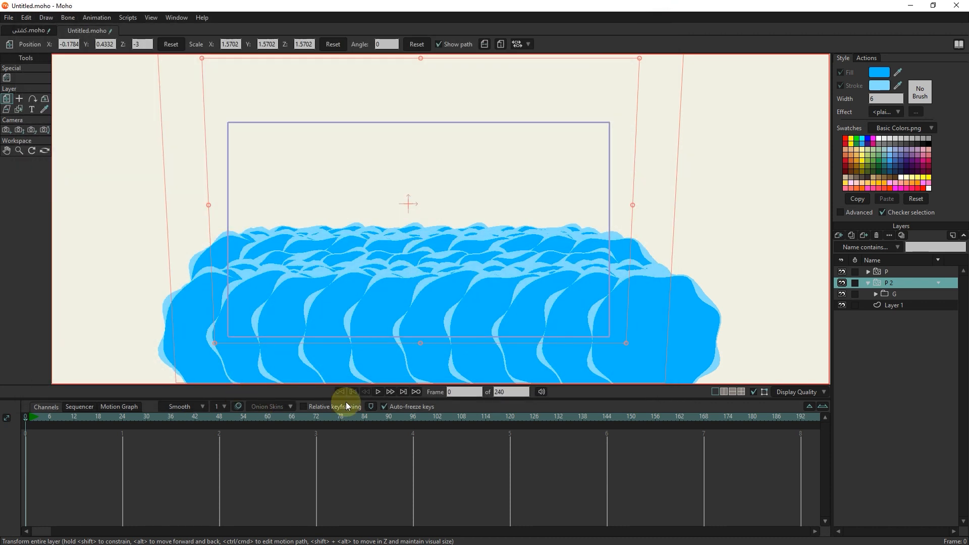
pyautogui.click(378, 392)
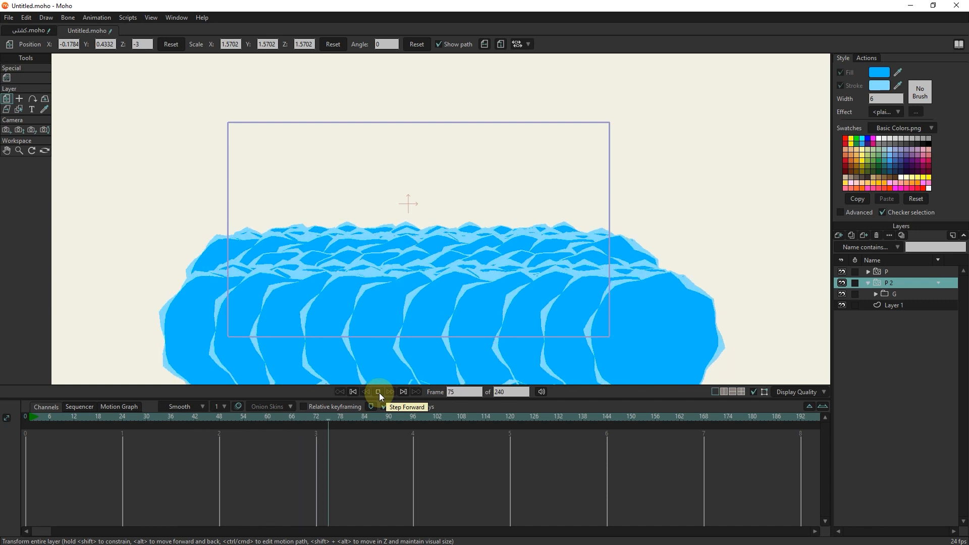
pyautogui.click(378, 392)
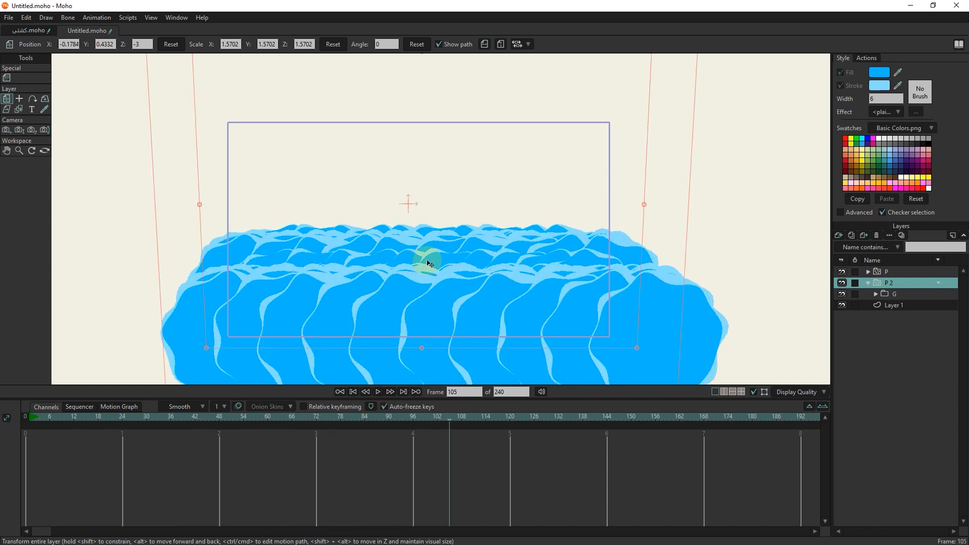
pyautogui.moveTo(362, 415); pyautogui.dragTo(11, 418)
# Add the pirate-ship-2028574_1280 picture from the Downloads folder as an image layer
pyautogui.click(837, 235)
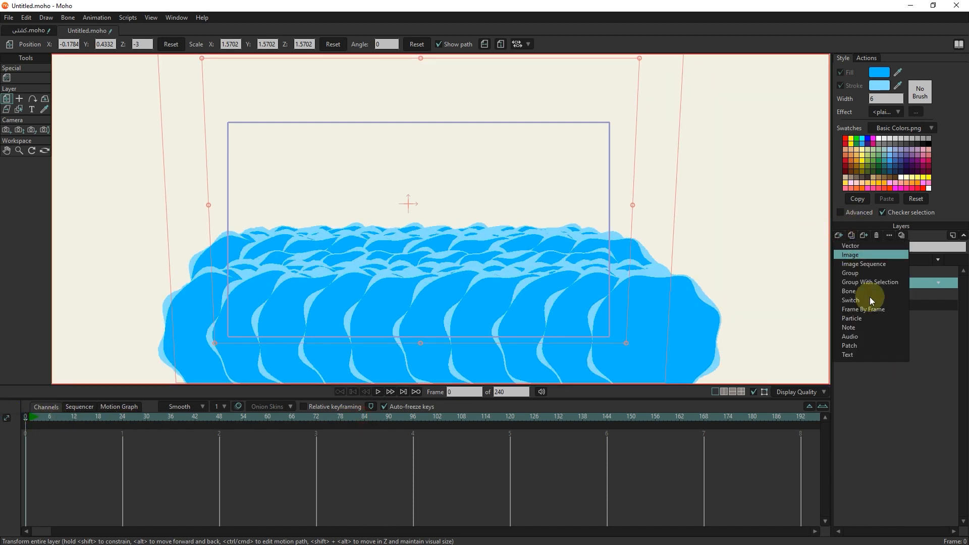
pyautogui.click(876, 255)
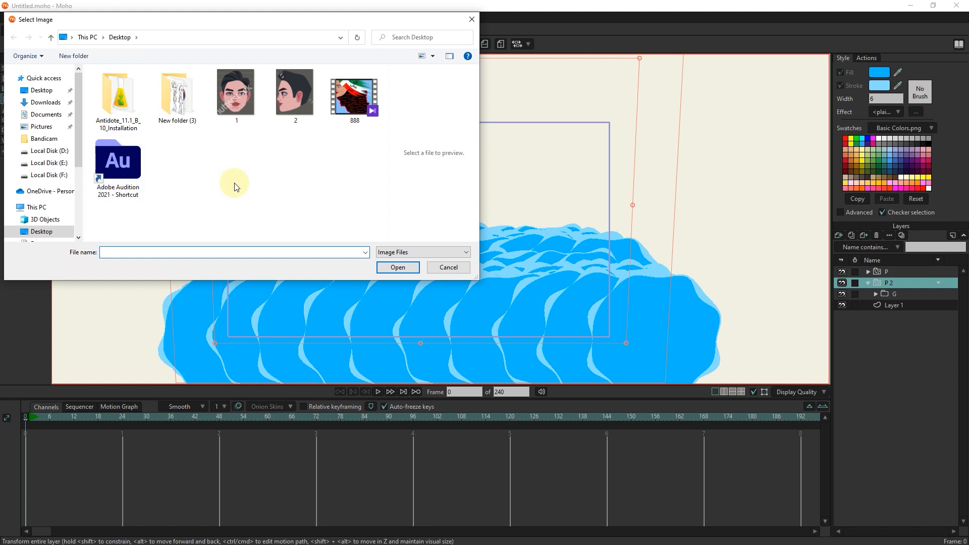
pyautogui.click(46, 102)
pyautogui.click(109, 108)
pyautogui.click(397, 267)
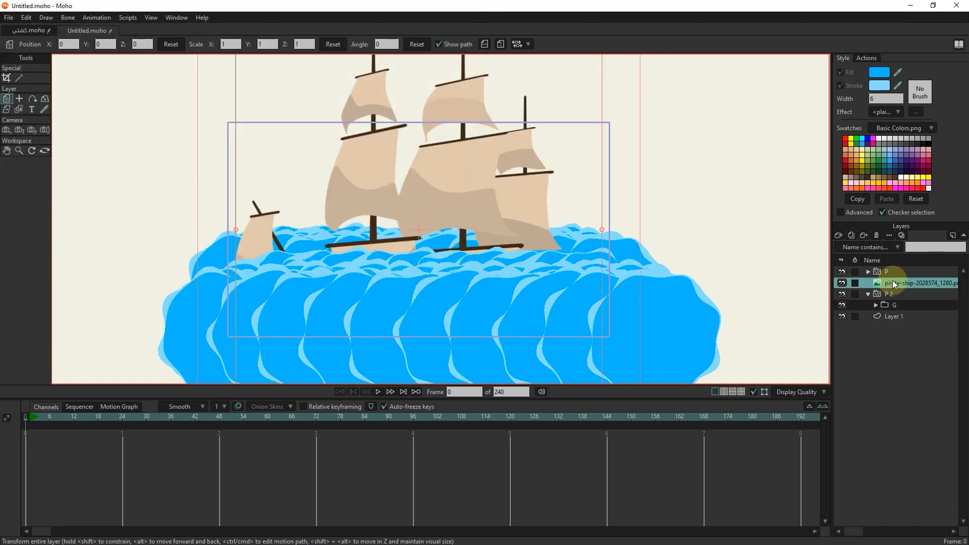
# Flip the ship image horizontally and scale it to about 0.516, seating its hull between wave layers P and P 2
pyautogui.moveTo(464, 222); pyautogui.dragTo(488, 144)
pyautogui.moveTo(622, 361); pyautogui.dragTo(530, 264)
pyautogui.moveTo(484, 236); pyautogui.dragTo(452, 243)
pyautogui.click(884, 271)
pyautogui.click(887, 291)
pyautogui.click(889, 283)
pyautogui.moveTo(376, 235); pyautogui.dragTo(390, 240)
pyautogui.click(483, 44)
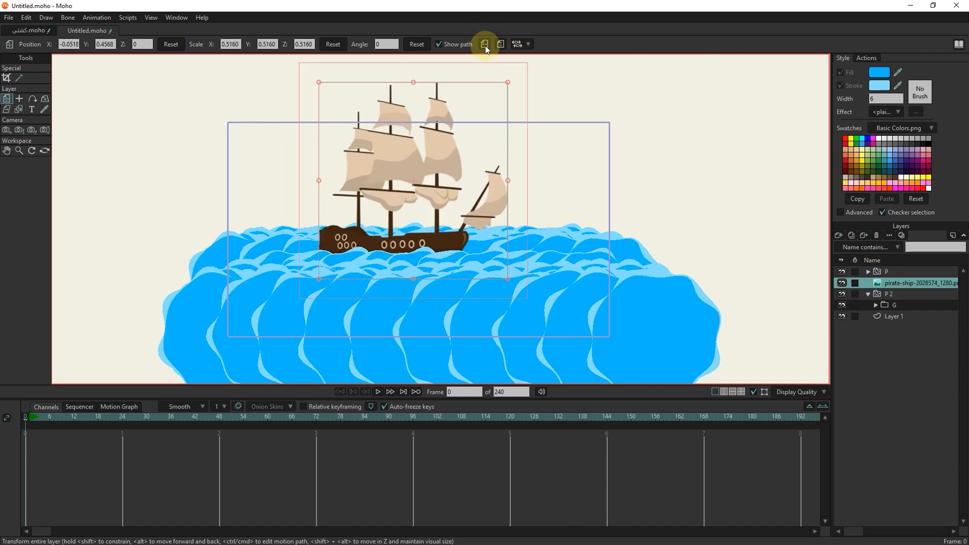
# Play the scene with the ship and reposition the ship at frame 0 to about X -0.0047, Y 0.4897
pyautogui.click(378, 392)
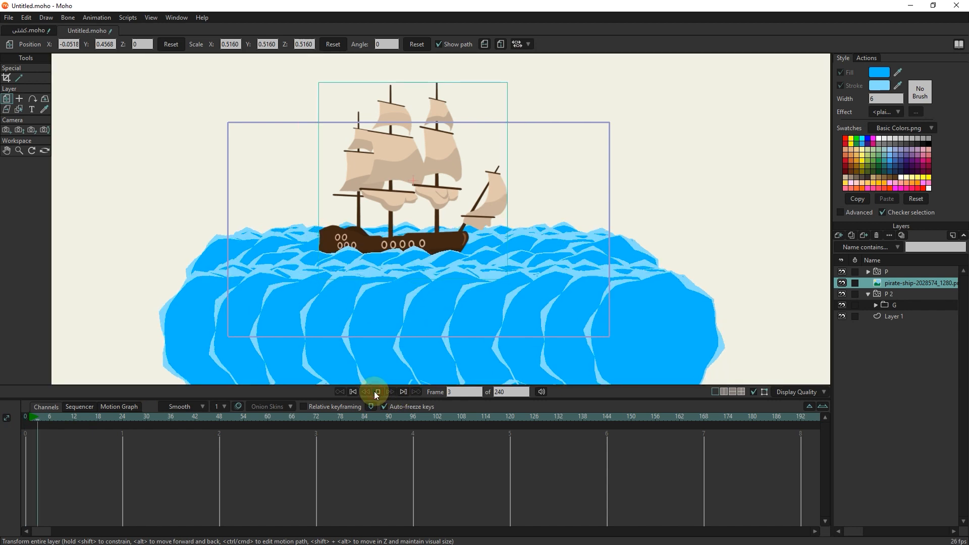
pyautogui.click(376, 392)
pyautogui.moveTo(77, 419); pyautogui.dragTo(26, 419)
pyautogui.moveTo(397, 247); pyautogui.dragTo(402, 244)
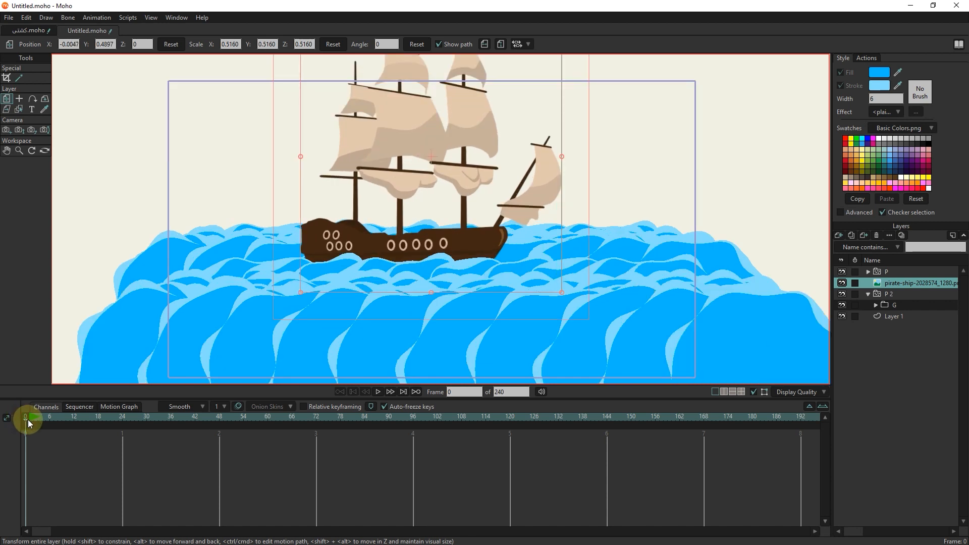
# Keyframe the ship's bobbing: starting position at frame 1, raised to about Y 0.5102 at frame 12, starting position again at frame 24
pyautogui.click(29, 421)
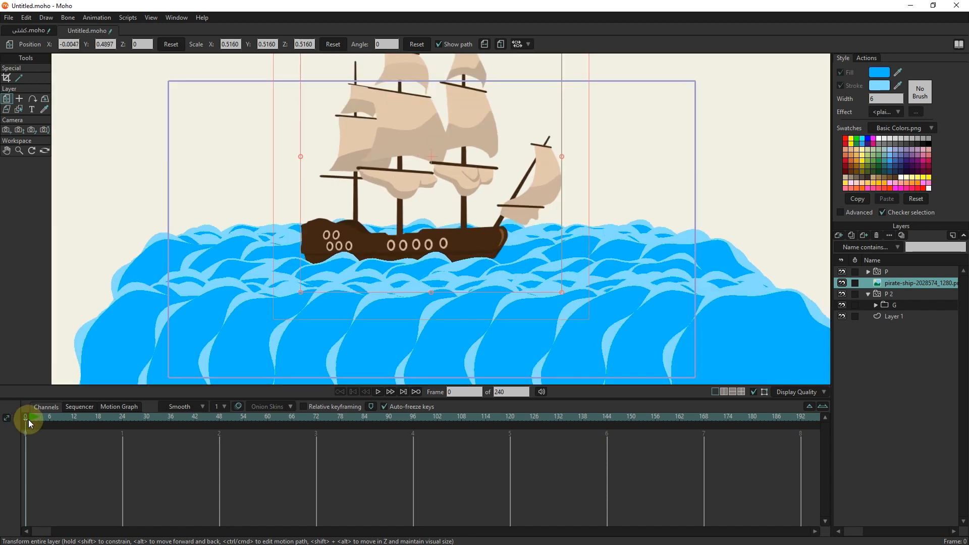
pyautogui.click(397, 269)
pyautogui.click(25, 417)
pyautogui.click(208, 194)
pyautogui.moveTo(49, 426); pyautogui.dragTo(75, 420)
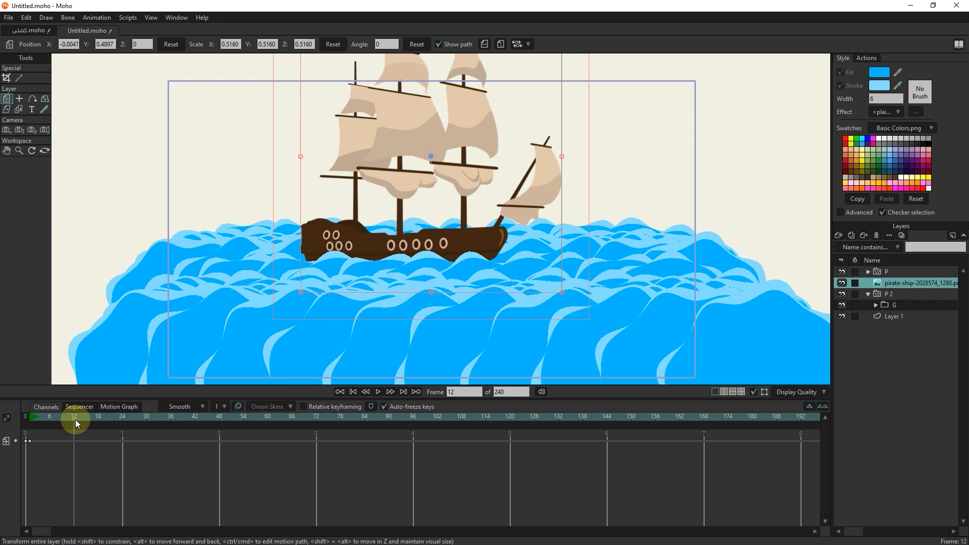
pyautogui.moveTo(410, 241); pyautogui.dragTo(410, 239)
pyautogui.moveTo(116, 429); pyautogui.dragTo(78, 437)
pyautogui.hotkey('ctrl', 'v')
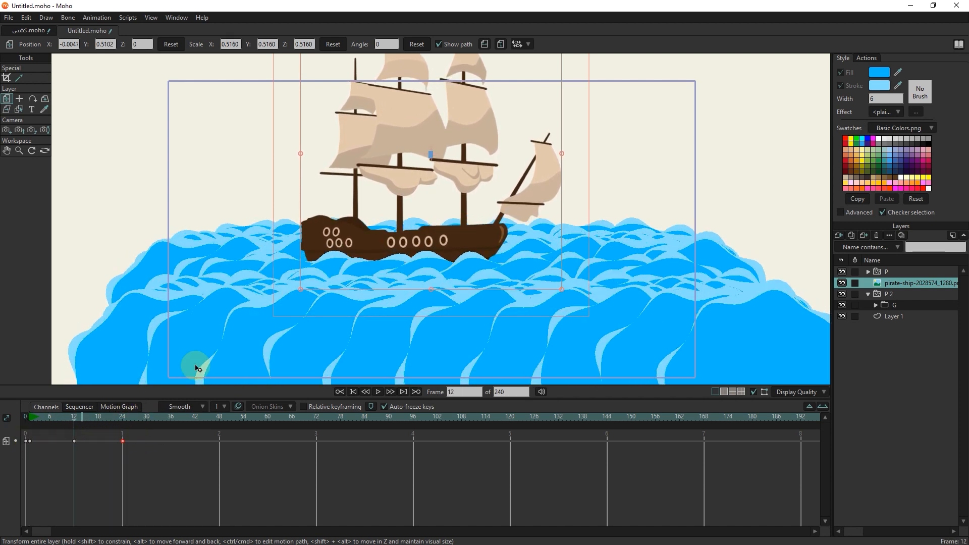
# Rotate the ship to about 1.78 degrees at frame 12 and copy its frame 1 rotation key to frame 24
pyautogui.moveTo(566, 285); pyautogui.dragTo(574, 281)
pyautogui.moveTo(85, 423); pyautogui.dragTo(118, 420)
pyautogui.click(565, 295)
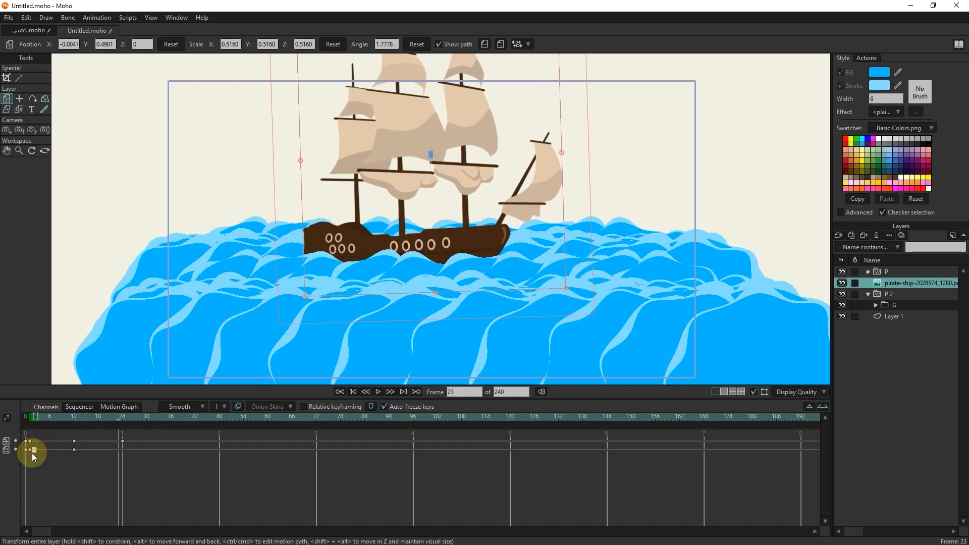
pyautogui.click(120, 418)
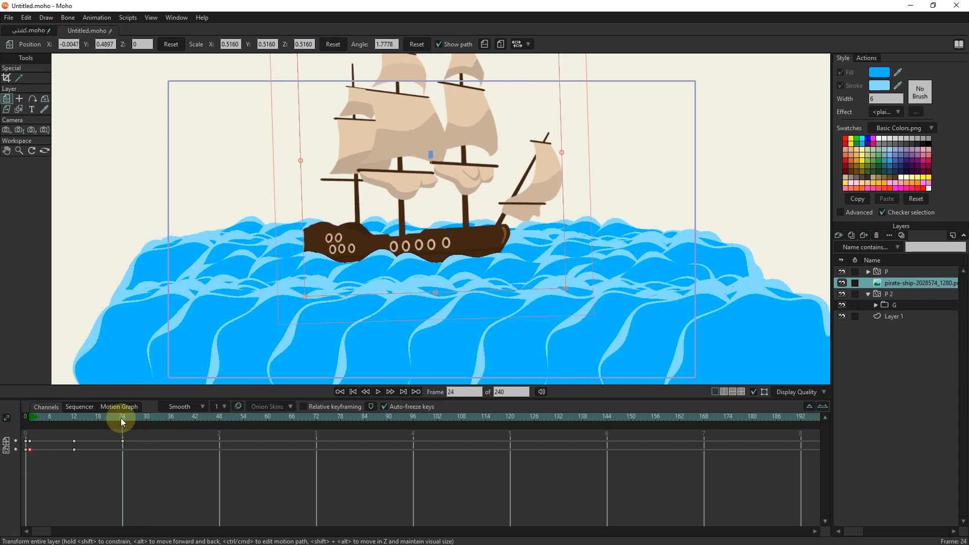
pyautogui.click(75, 418)
# Set the ship's position and rotation keys at frame 24 to cycle back to absolute frame 1, and play the loop
pyautogui.moveTo(132, 437); pyautogui.dragTo(116, 463)
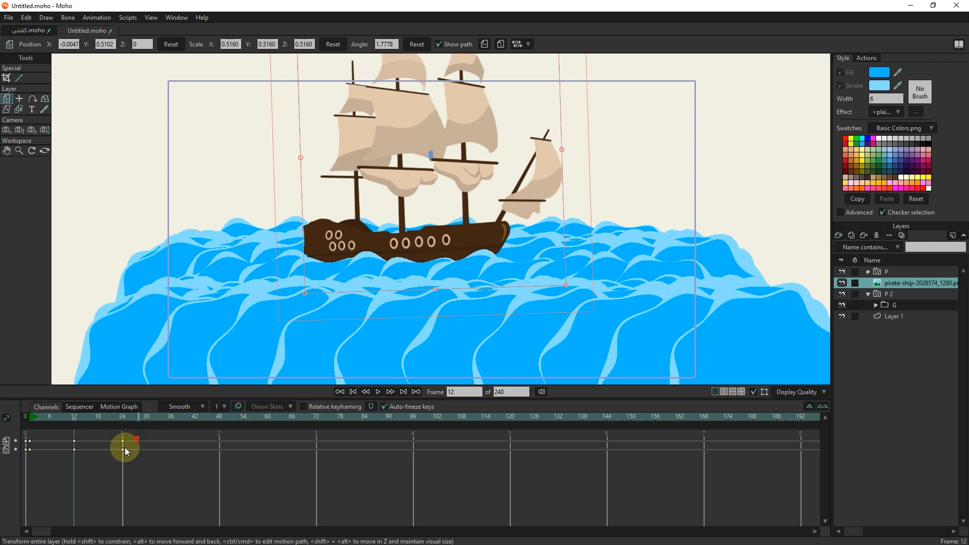
pyautogui.rightClick(123, 443)
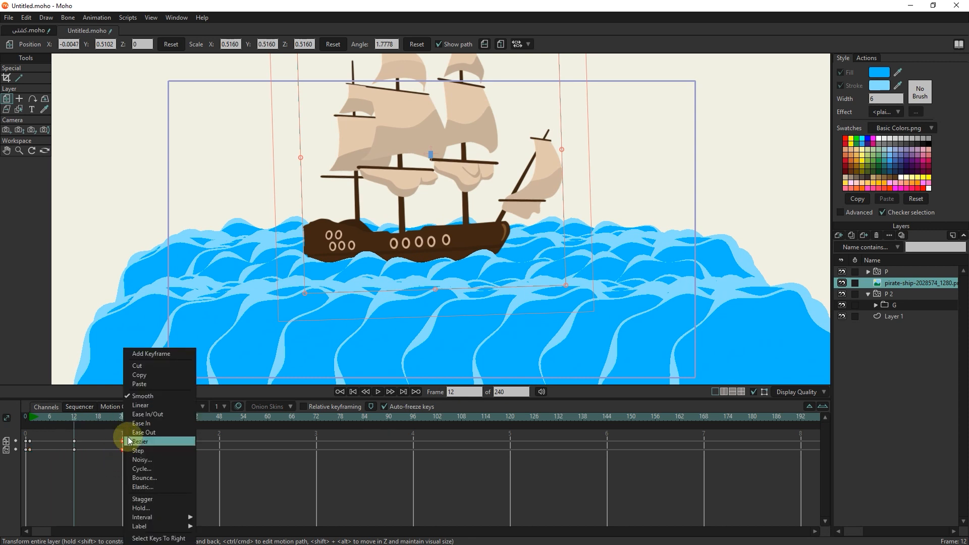
pyautogui.click(156, 468)
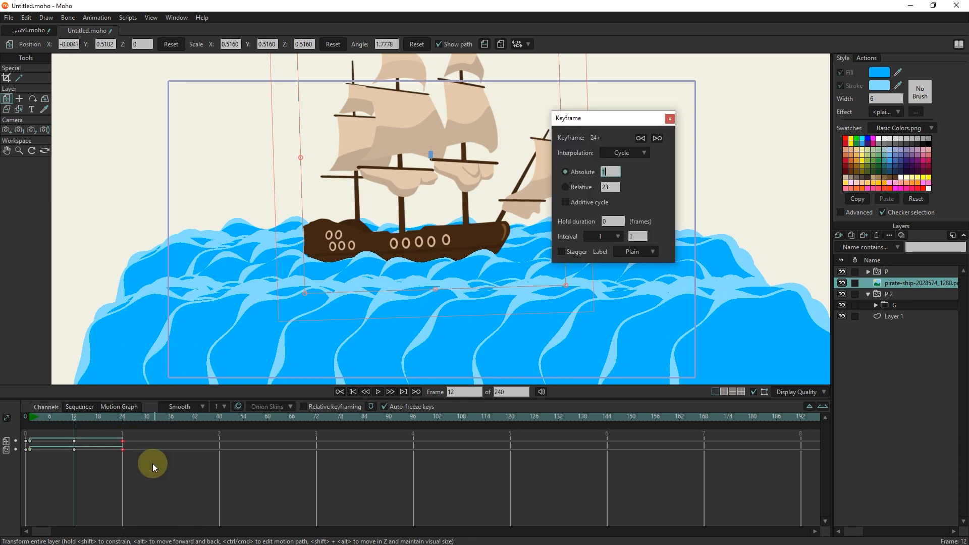
pyautogui.click(378, 393)
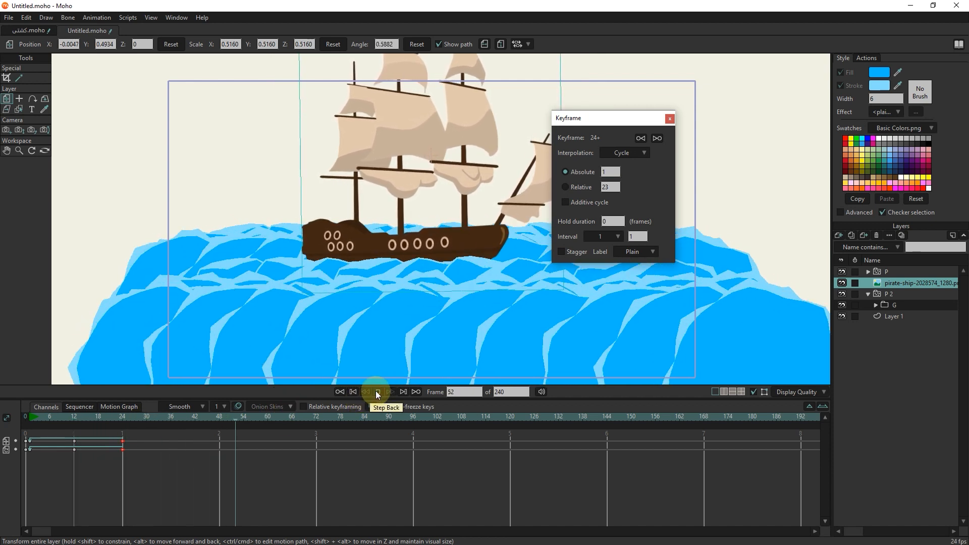
pyautogui.click(378, 392)
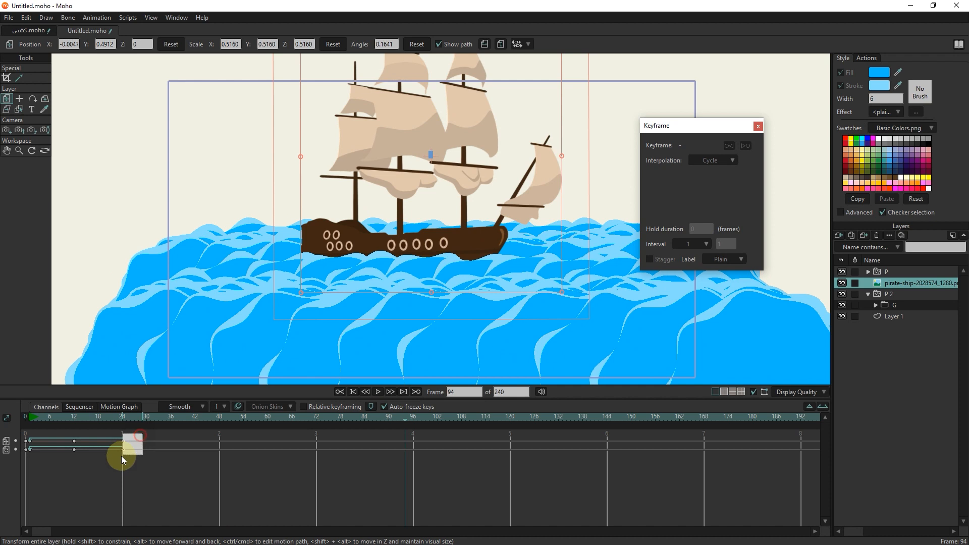
# Stretch the ship's keys so the cycle peaks at about frame 17 and ends at frame 36, and play the slower motion
pyautogui.moveTo(40, 464); pyautogui.dragTo(30, 465)
pyautogui.moveTo(123, 451); pyautogui.dragTo(193, 450)
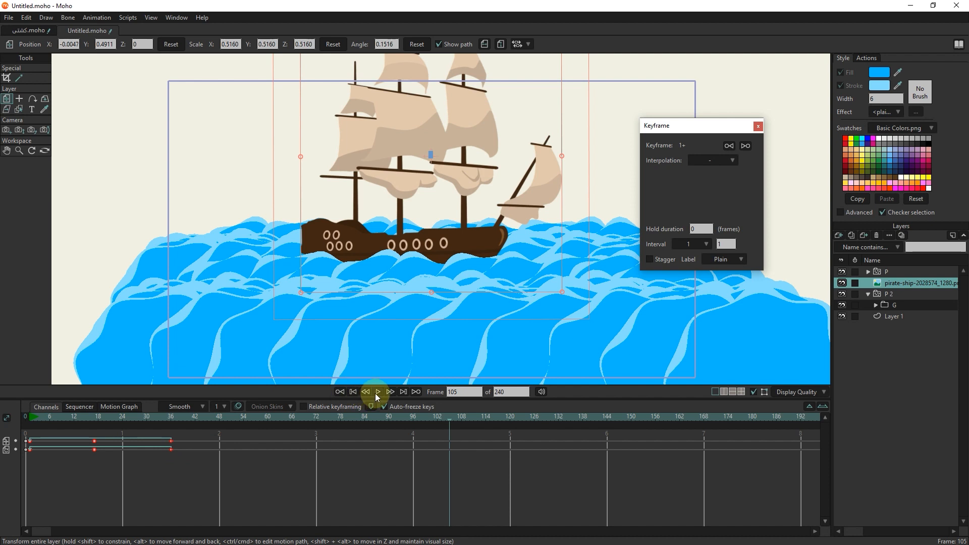
pyautogui.click(376, 394)
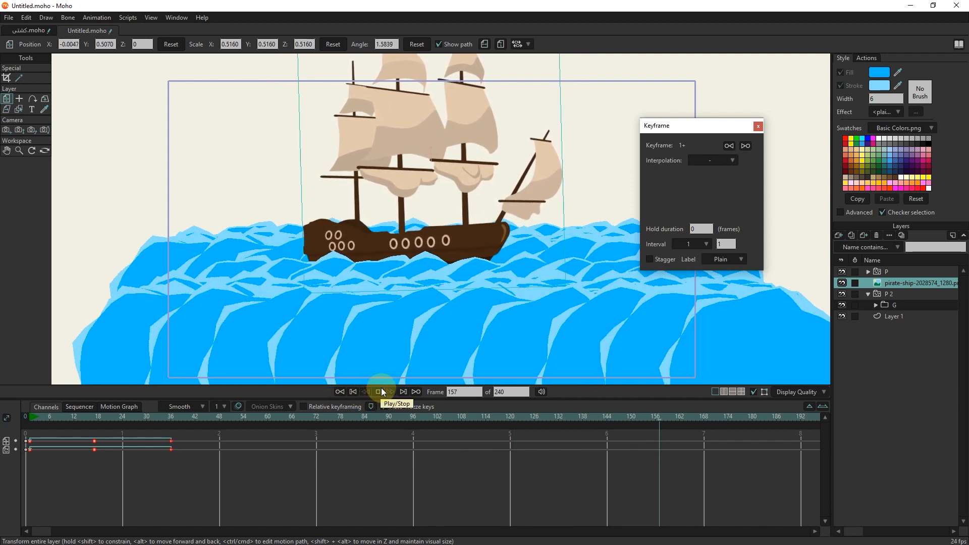
pyautogui.click(381, 389)
pyautogui.click(97, 414)
pyautogui.click(368, 417)
pyautogui.click(758, 127)
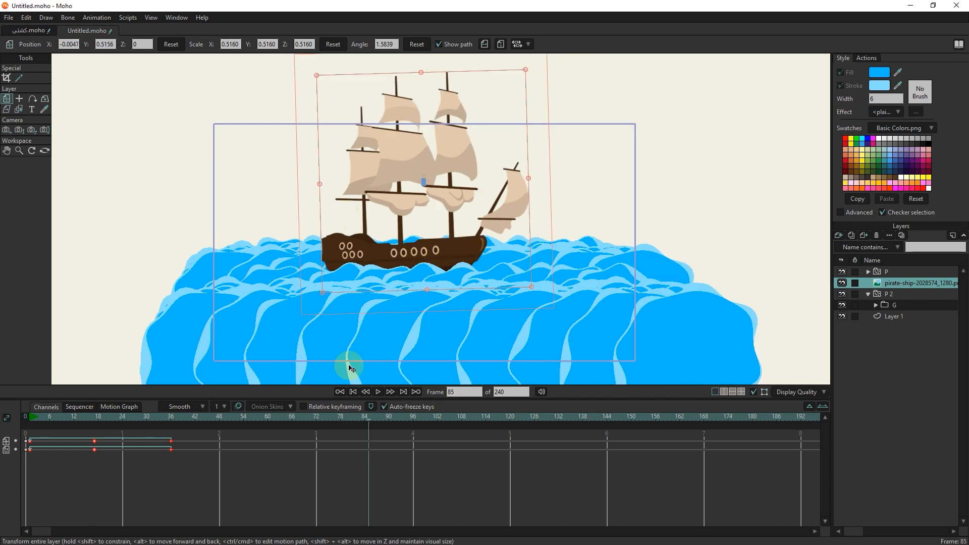
# Try to cover the front waves with a wide rectangle on Layer 1, moved to the top of the layer stack
pyautogui.click(26, 417)
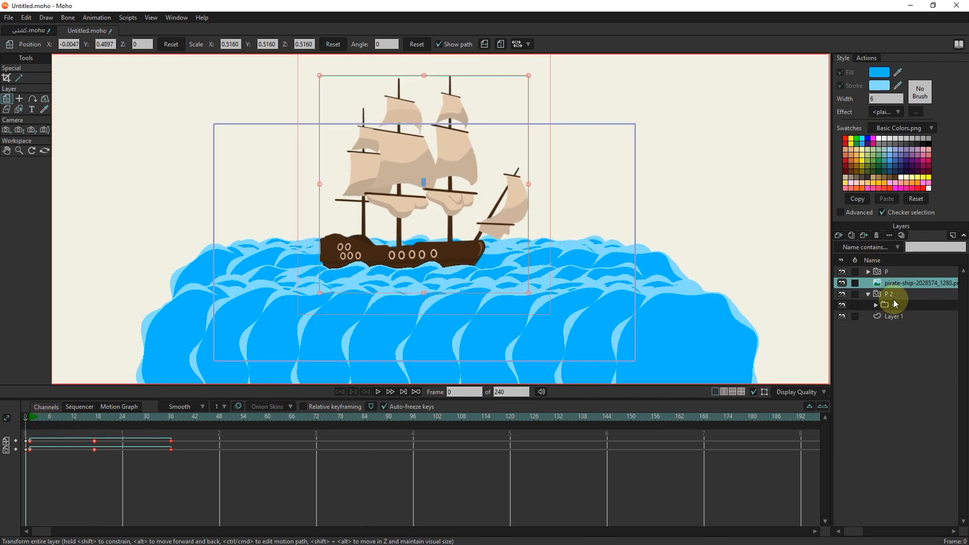
pyautogui.click(892, 322)
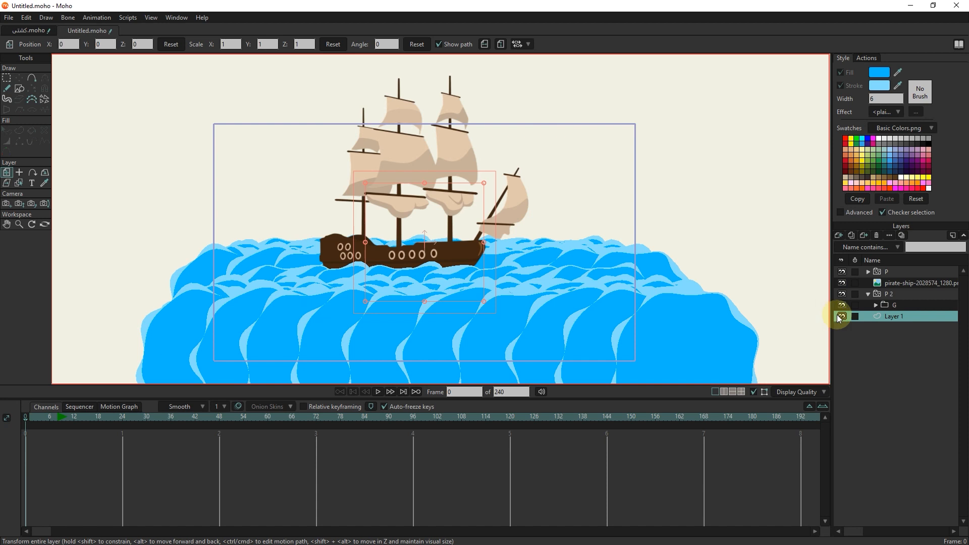
pyautogui.click(19, 88)
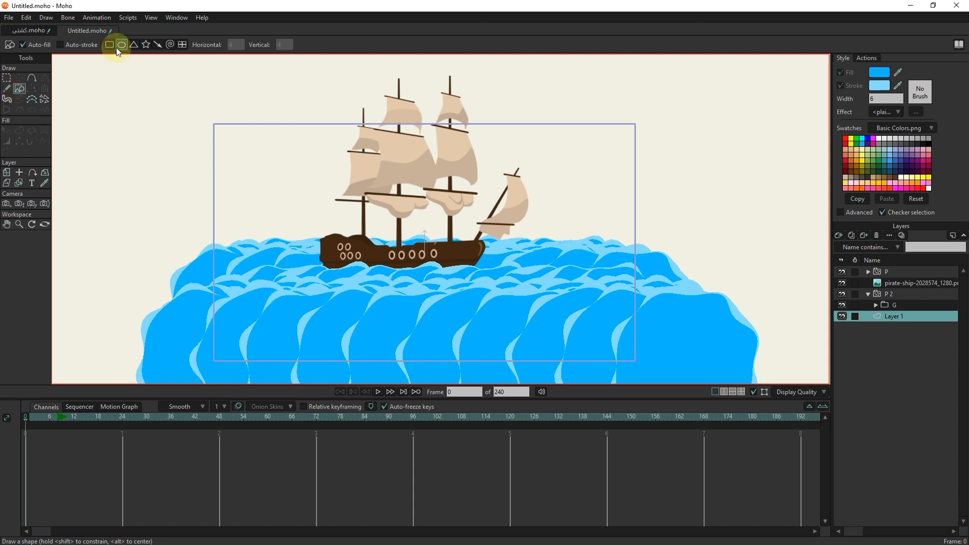
pyautogui.moveTo(655, 312); pyautogui.dragTo(192, 372)
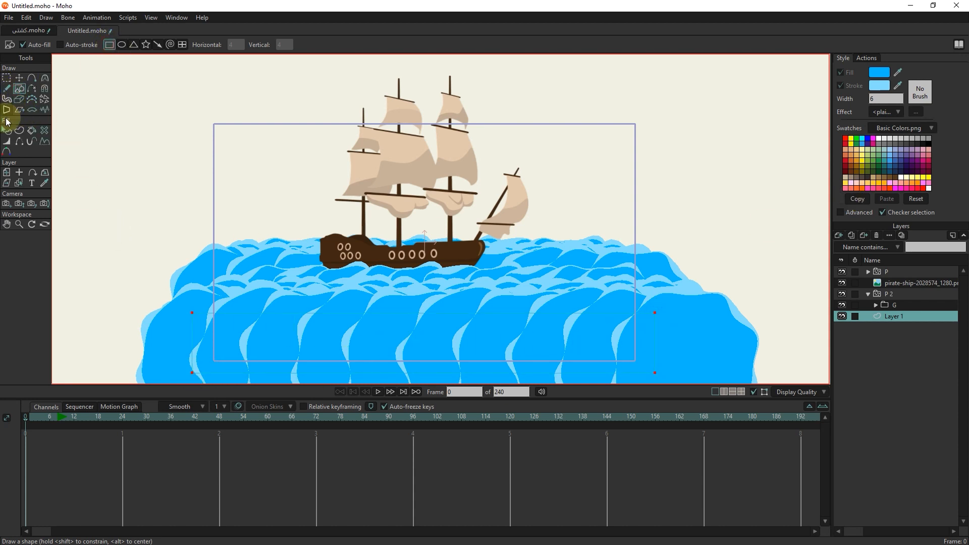
pyautogui.click(6, 131)
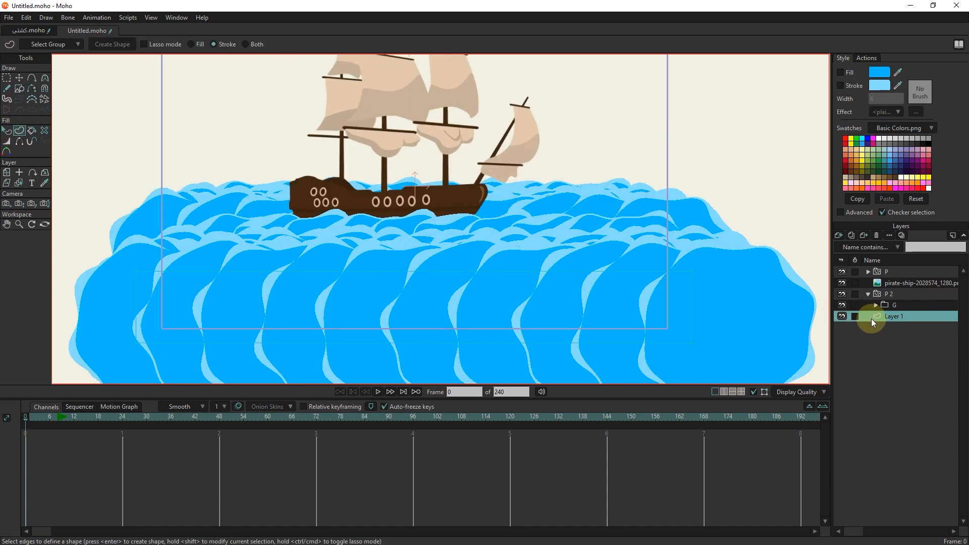
pyautogui.moveTo(872, 322); pyautogui.dragTo(877, 268)
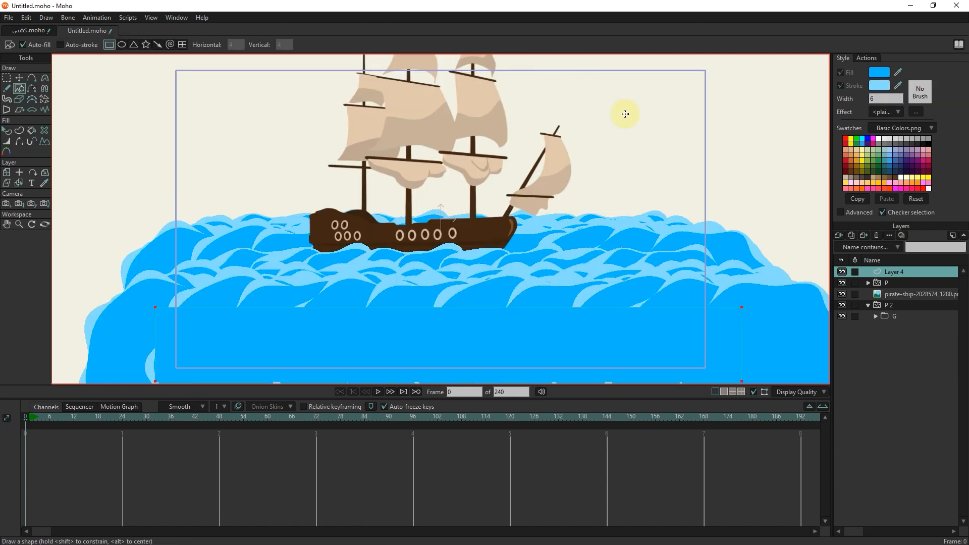
# Select the foreground water rectangle on Layer 4 and apply a Gradient effect to its fill
pyautogui.click(7, 130)
pyautogui.click(258, 339)
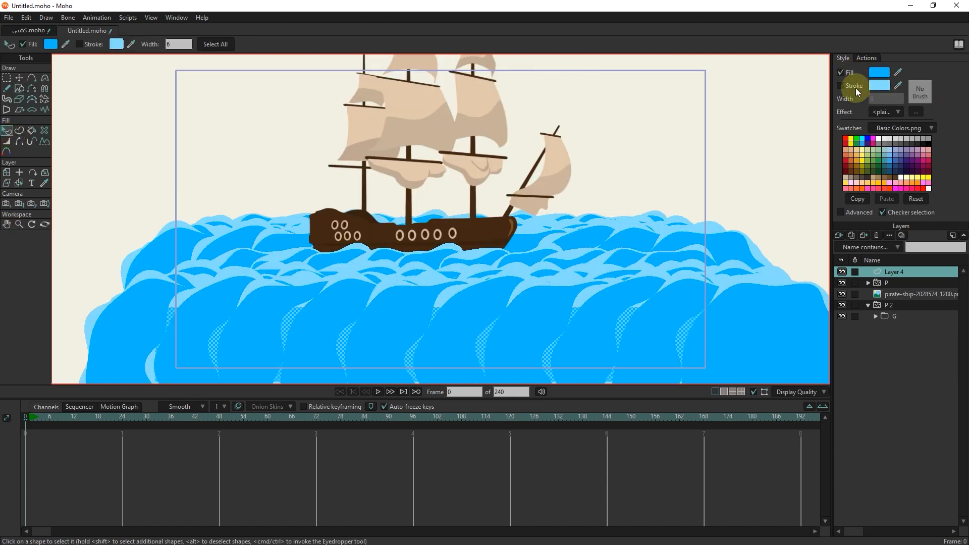
pyautogui.click(887, 112)
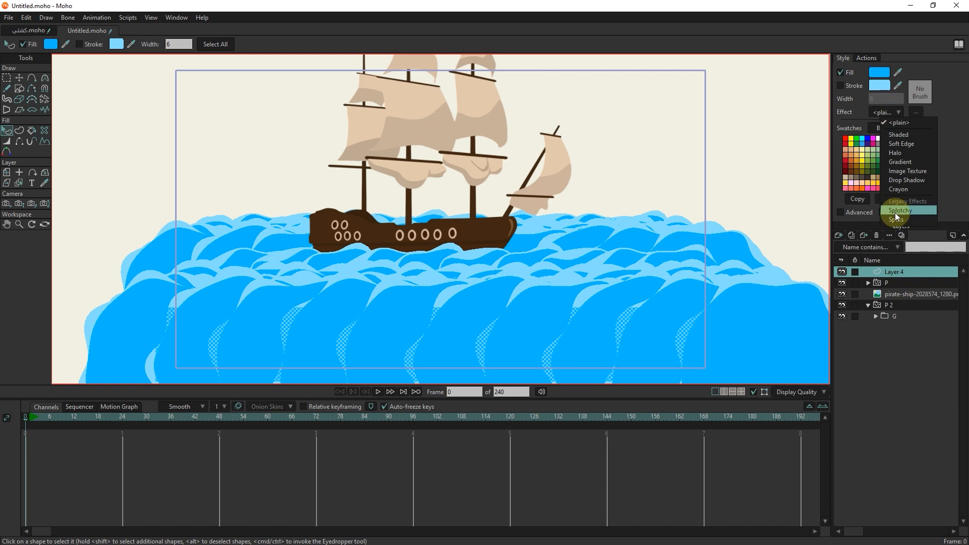
pyautogui.click(900, 163)
pyautogui.moveTo(513, 223); pyautogui.dragTo(712, 225)
# Remove the black color stop from the linear gradient and place the light blue stop at the far end of the ramp
pyautogui.doubleClick(805, 320)
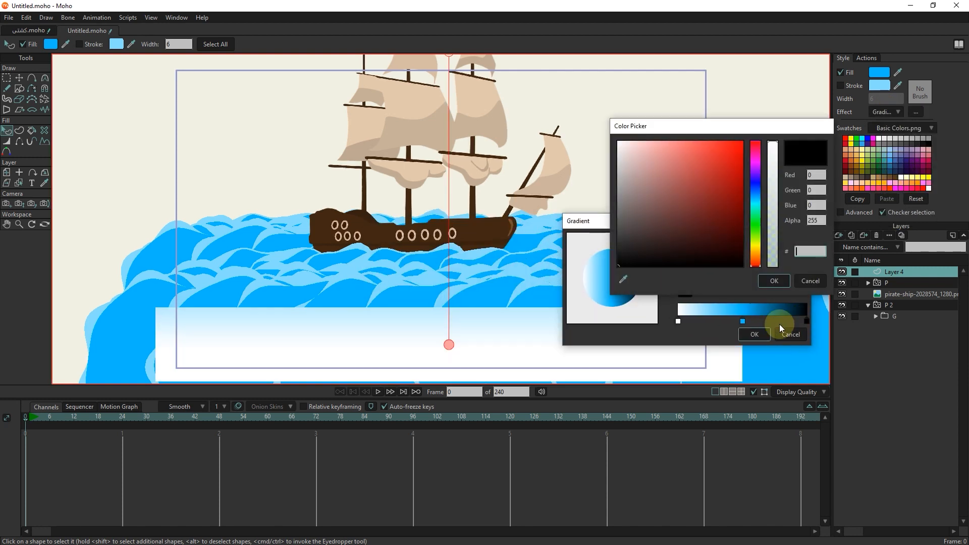
pyautogui.click(806, 283)
pyautogui.doubleClick(806, 321)
pyautogui.click(806, 284)
pyautogui.press('Delete')
pyautogui.moveTo(742, 321); pyautogui.dragTo(805, 322)
pyautogui.moveTo(678, 321)
pyautogui.mouseDown()
pyautogui.moveTo(725, 322)
pyautogui.moveTo(671, 320)
pyautogui.mouseUp()
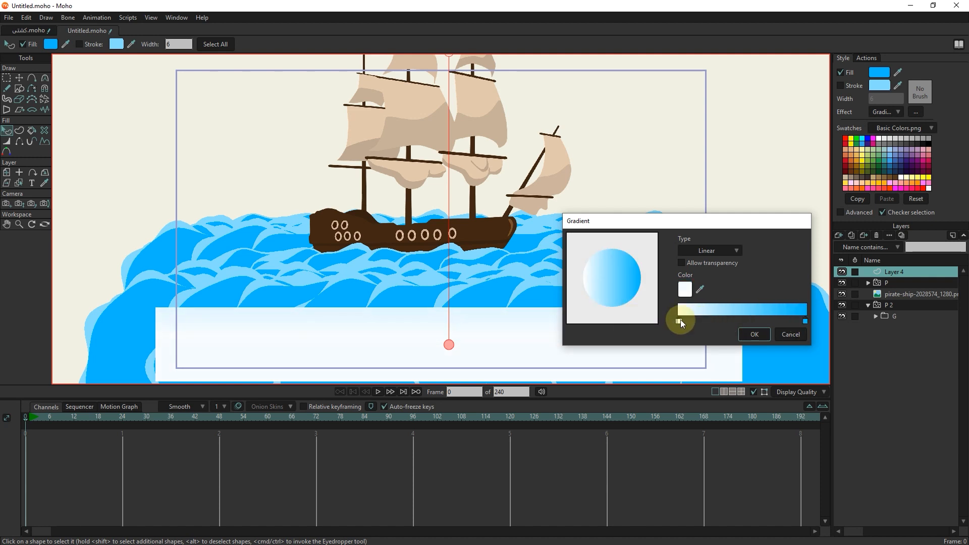
# Change the blue end stop of the gradient to a darker, more saturated blue
pyautogui.doubleClick(805, 321)
pyautogui.click(758, 189)
pyautogui.moveTo(758, 189)
pyautogui.mouseDown()
pyautogui.moveTo(752, 195)
pyautogui.moveTo(770, 163)
pyautogui.mouseUp()
pyautogui.click(774, 281)
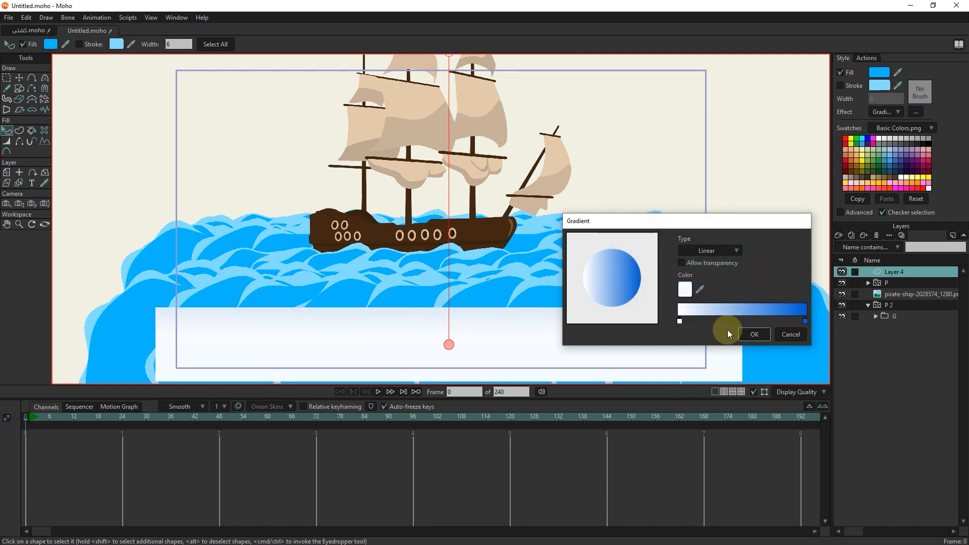
# Sample the waves' light blue for the gradient's starting color and remove the white stop
pyautogui.moveTo(701, 289); pyautogui.dragTo(415, 295)
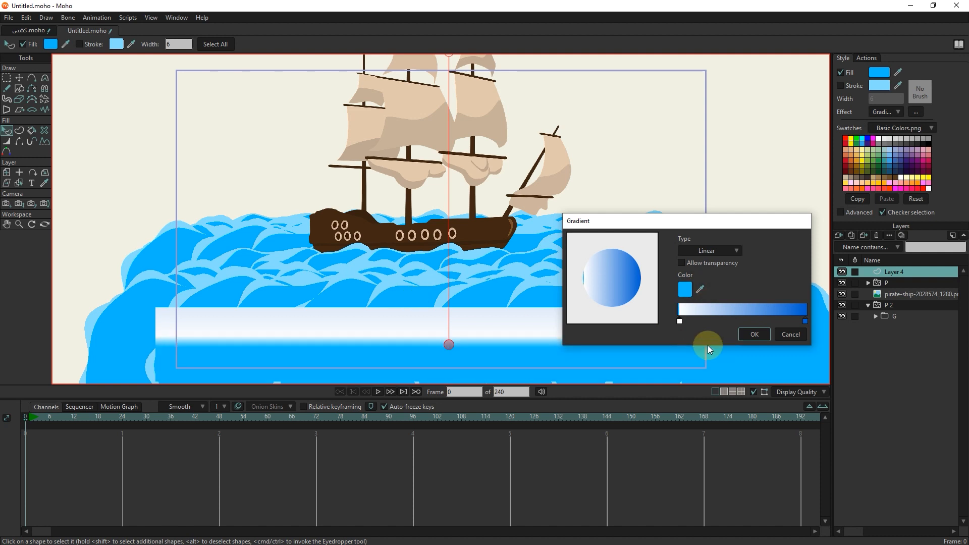
pyautogui.moveTo(679, 321)
pyautogui.mouseDown()
pyautogui.moveTo(688, 321)
pyautogui.moveTo(673, 322)
pyautogui.mouseUp()
pyautogui.click(679, 320)
pyautogui.press('Delete')
# Swap the two gradient stops so dark blue starts the ramp and light blue ends it, and accept the gradient
pyautogui.click(806, 321)
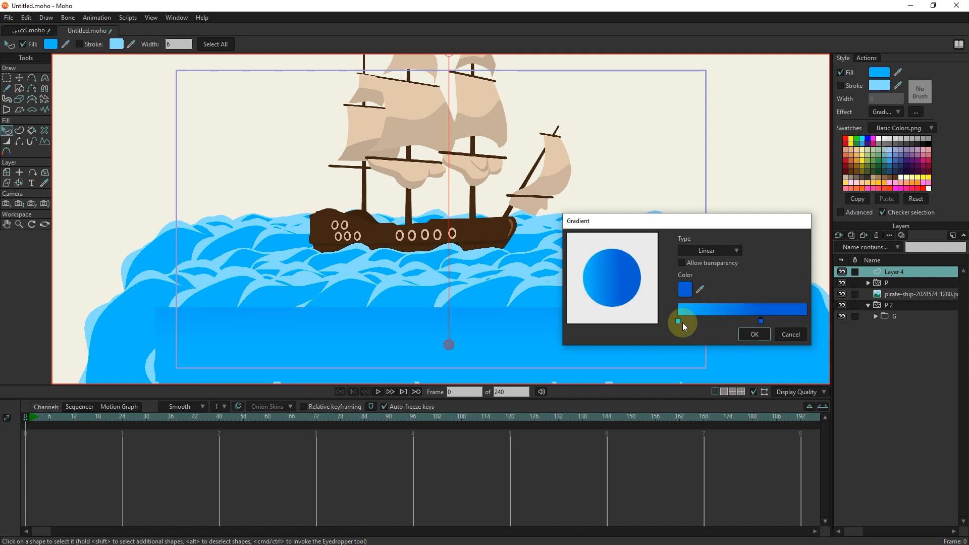
pyautogui.moveTo(678, 322); pyautogui.dragTo(660, 328)
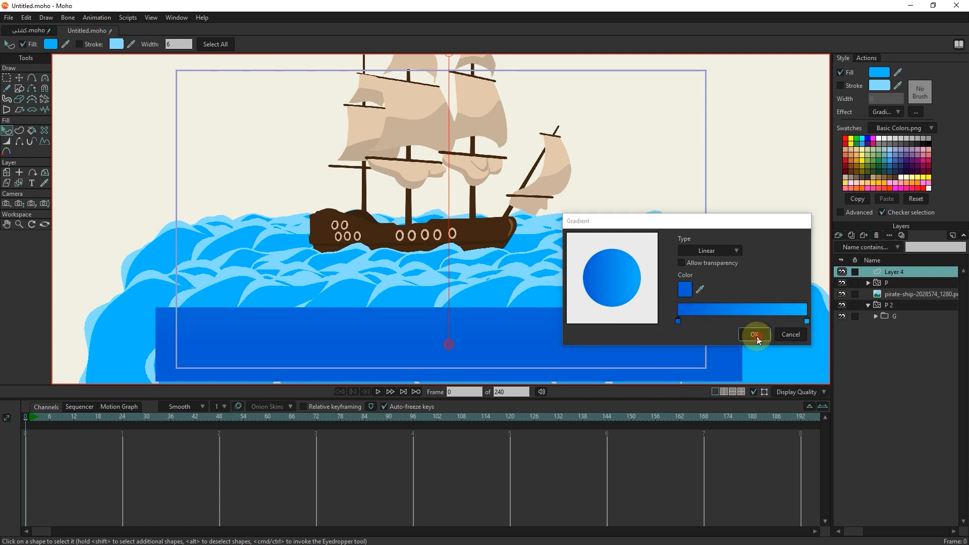
pyautogui.click(756, 338)
# Reposition the gradient handles so the rectangle fades from light blue to dark blue at its lower edge, and render frame 0
pyautogui.scroll(-1, 564, 295)
pyautogui.moveTo(471, 104); pyautogui.dragTo(471, 297)
pyautogui.moveTo(478, 303); pyautogui.dragTo(480, 325)
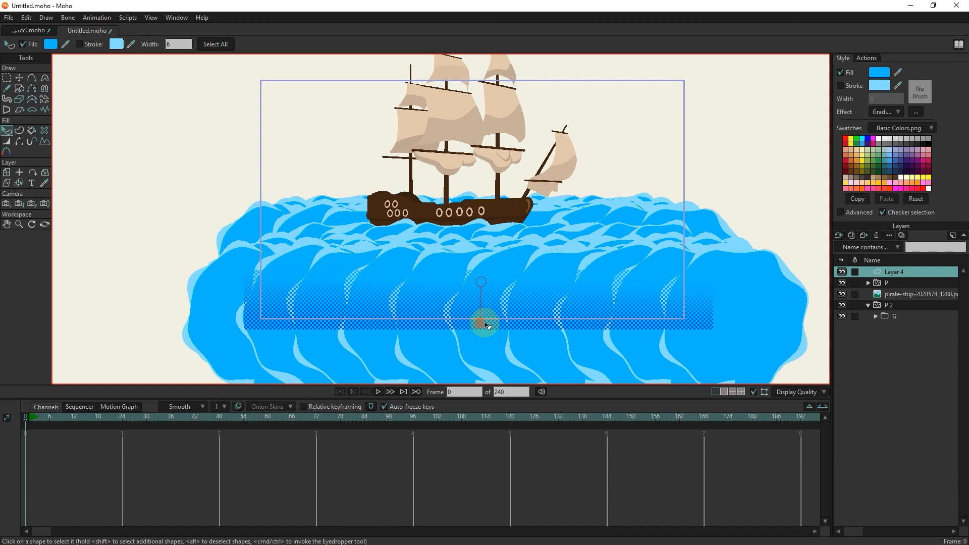
pyautogui.scroll(2, 490, 284)
pyautogui.hotkey('ctrl', 'r')
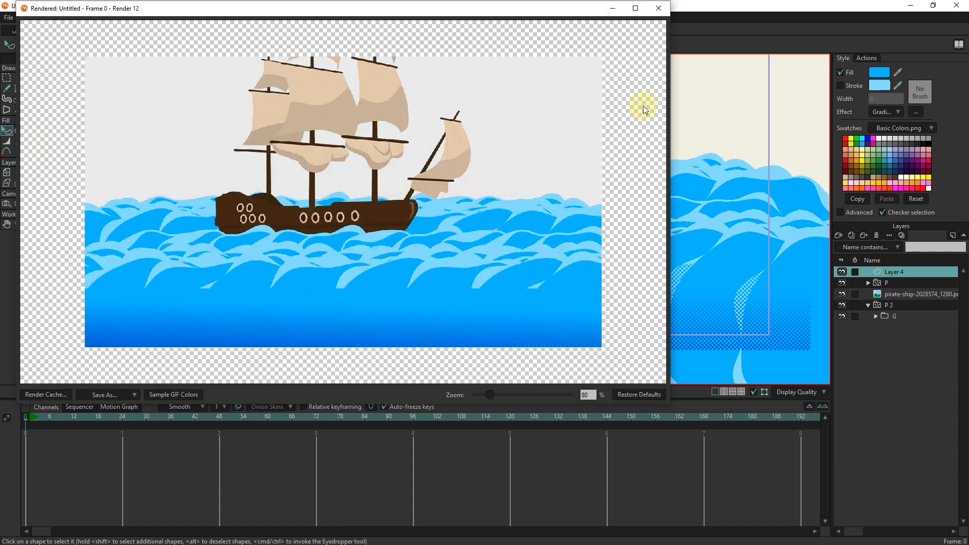
pyautogui.click(659, 8)
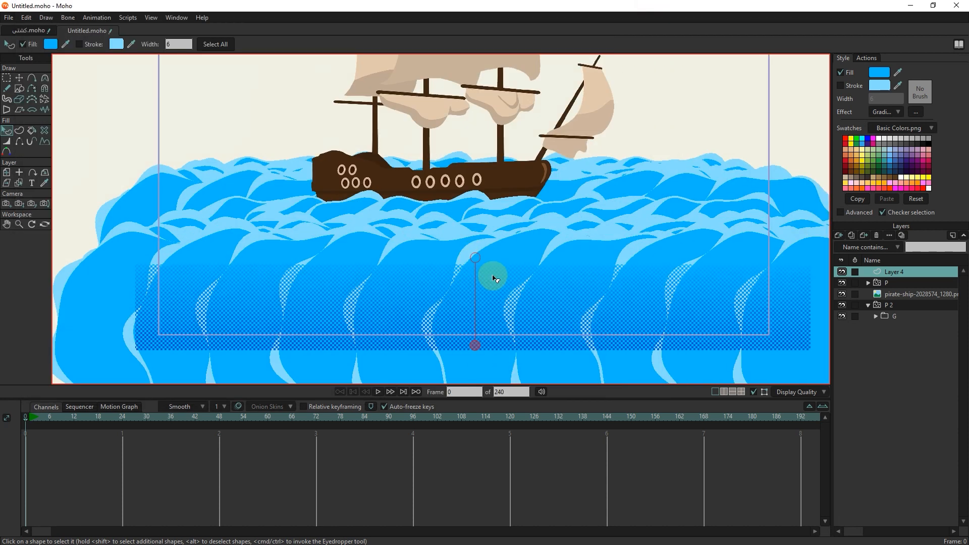
pyautogui.hotkey('ctrl', 'r')
pyautogui.click(658, 8)
# Shift both gradient handles lower so only the base of the water darkens, and render frame 0 again
pyautogui.moveTo(474, 264); pyautogui.dragTo(474, 293)
pyautogui.moveTo(474, 344); pyautogui.dragTo(477, 364)
pyautogui.moveTo(475, 319); pyautogui.dragTo(477, 314)
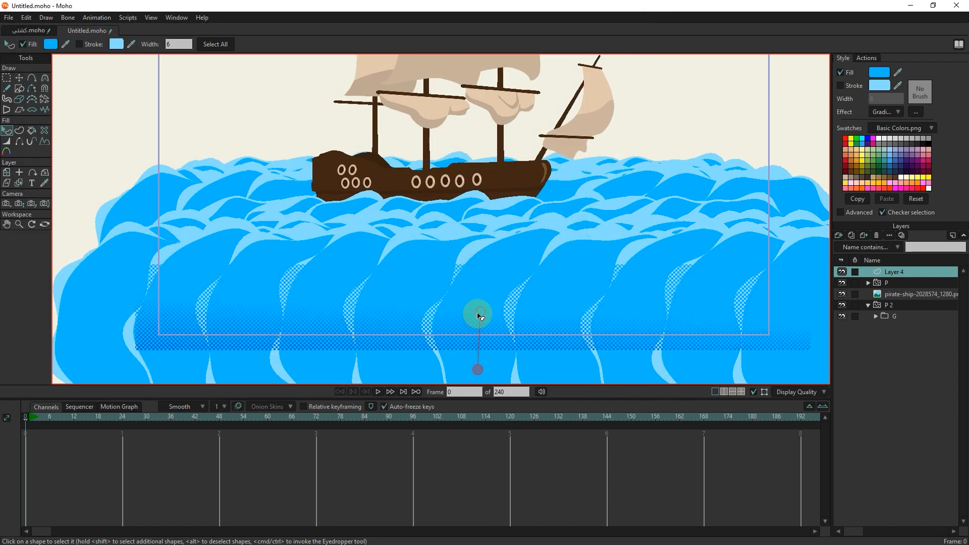
pyautogui.hotkey('ctrl', 'r')
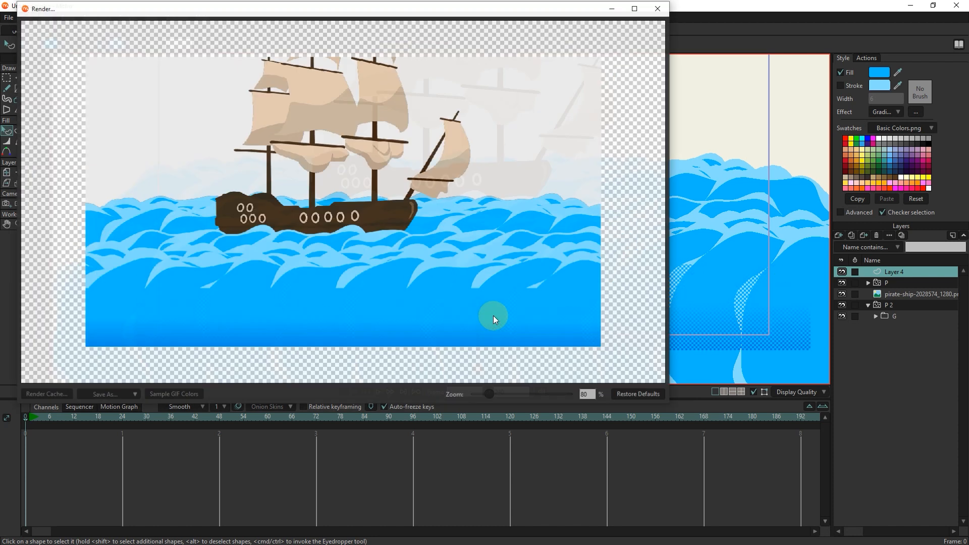
pyautogui.scroll(1, 344, 314)
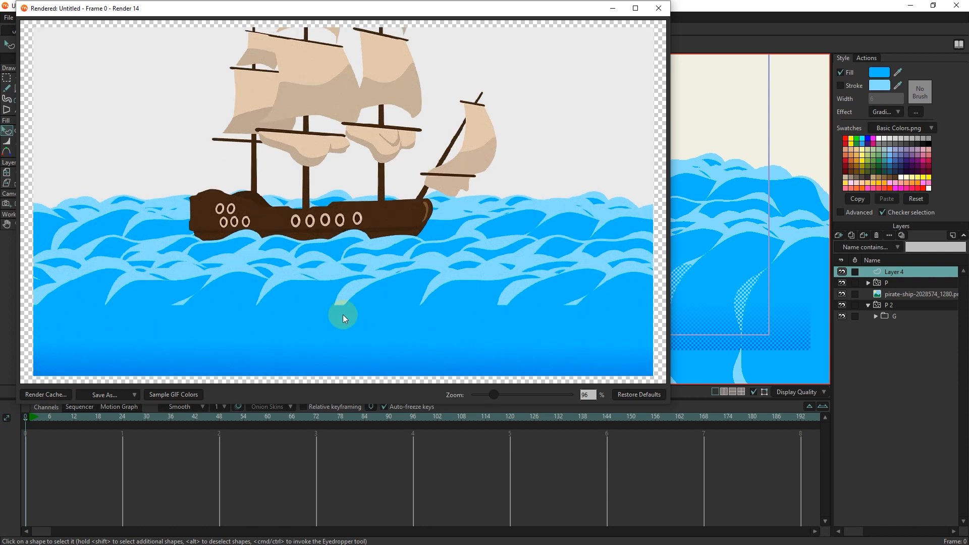
pyautogui.click(659, 8)
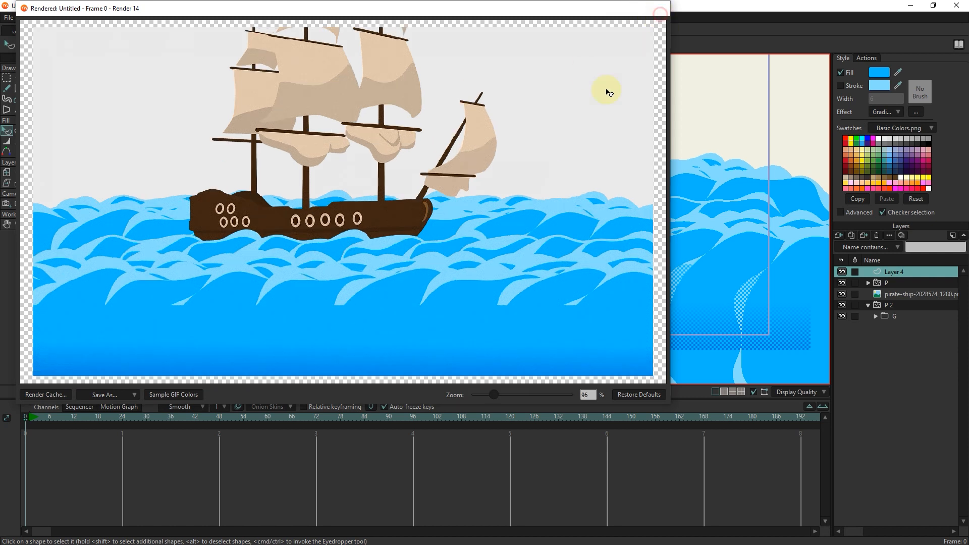
# Play the animation with the shaded foreground water and render frame 91 to check it
pyautogui.click(100, 126)
pyautogui.scroll(-2, 188, 242)
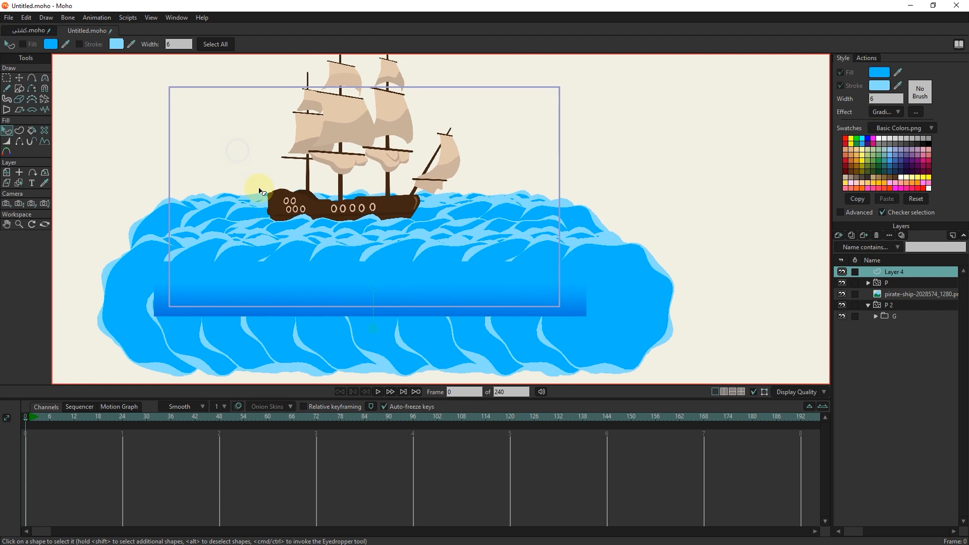
pyautogui.click(377, 392)
pyautogui.click(378, 391)
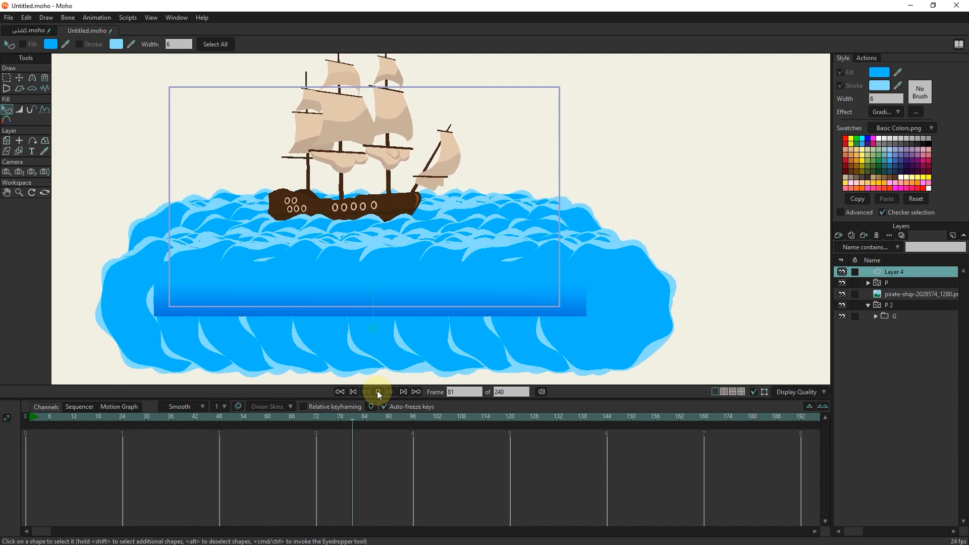
pyautogui.hotkey('ctrl', 'r')
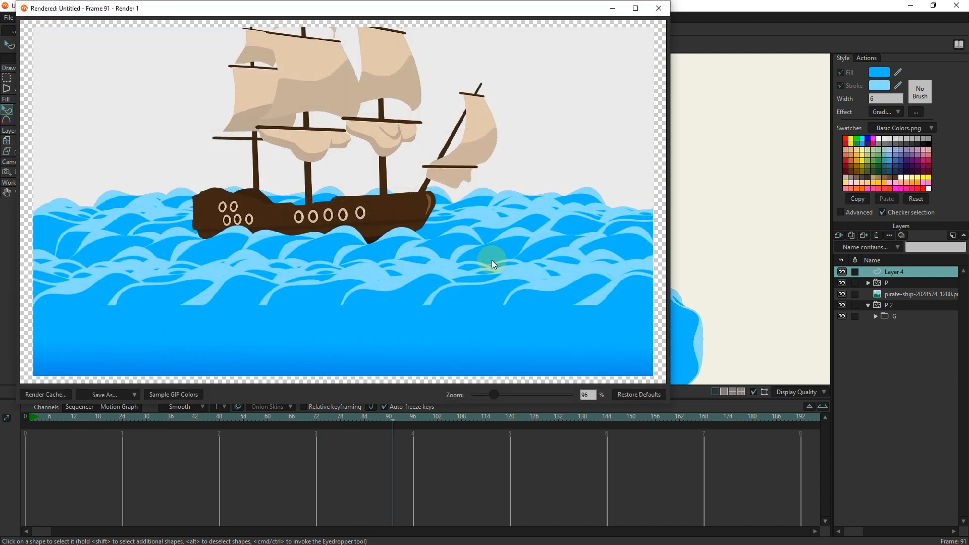
pyautogui.click(659, 8)
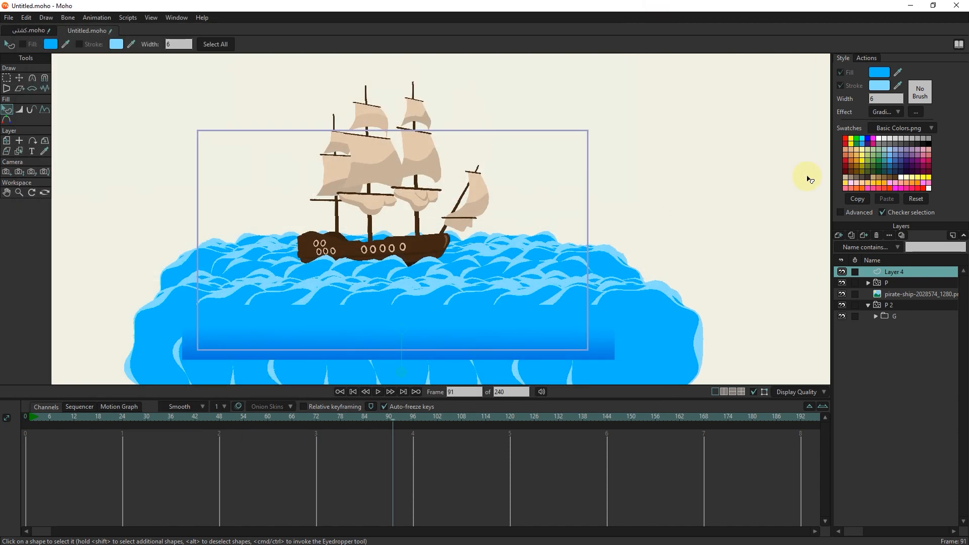
# Try to move Layer 4's water rectangle slightly lower at frame 91, and render the frame
pyautogui.click(7, 141)
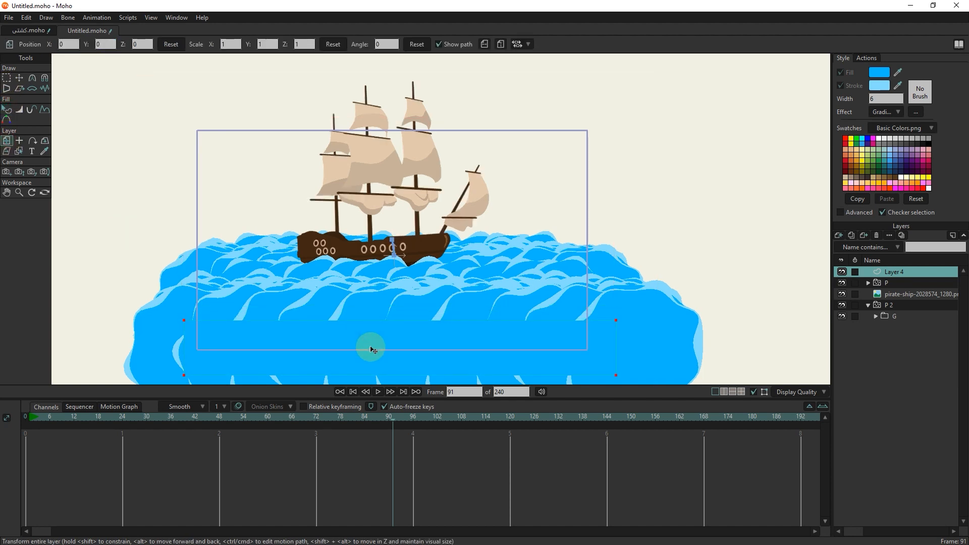
pyautogui.hotkey('ctrl', 'r')
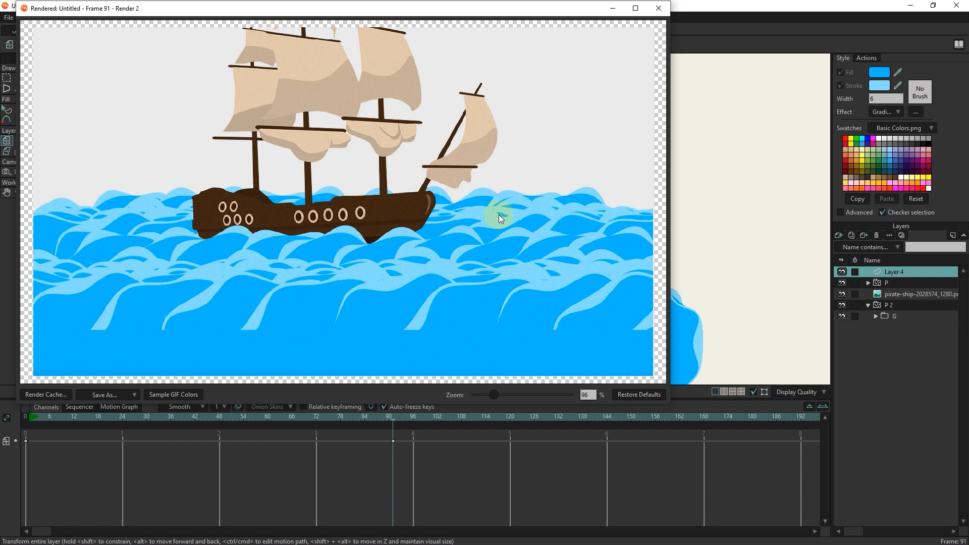
pyautogui.click(659, 8)
# Play the animation to review the ship, the waves and the foreground water together
pyautogui.click(353, 392)
pyautogui.click(378, 391)
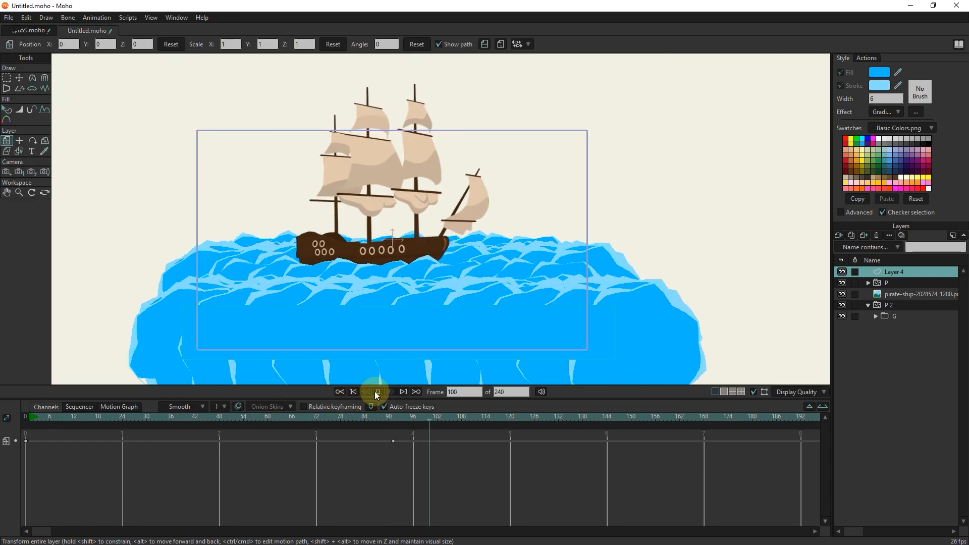